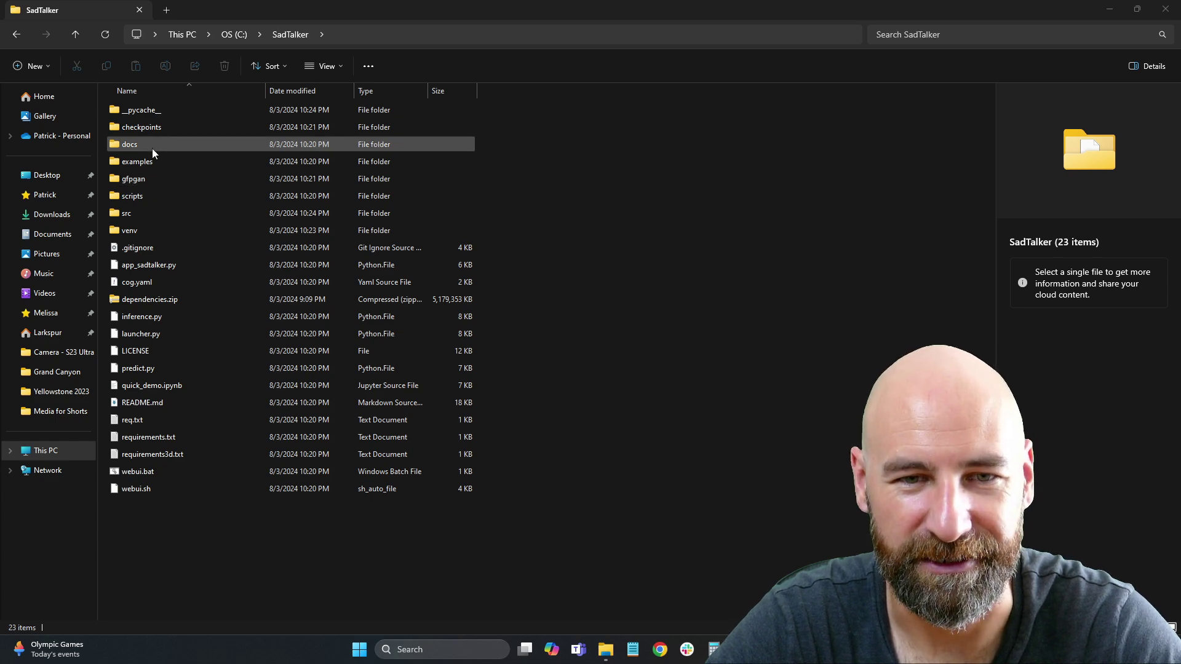
Step: Check the checkpoints and gfpgan\weights folders inside the SadTalker directory
double_click(156, 129)
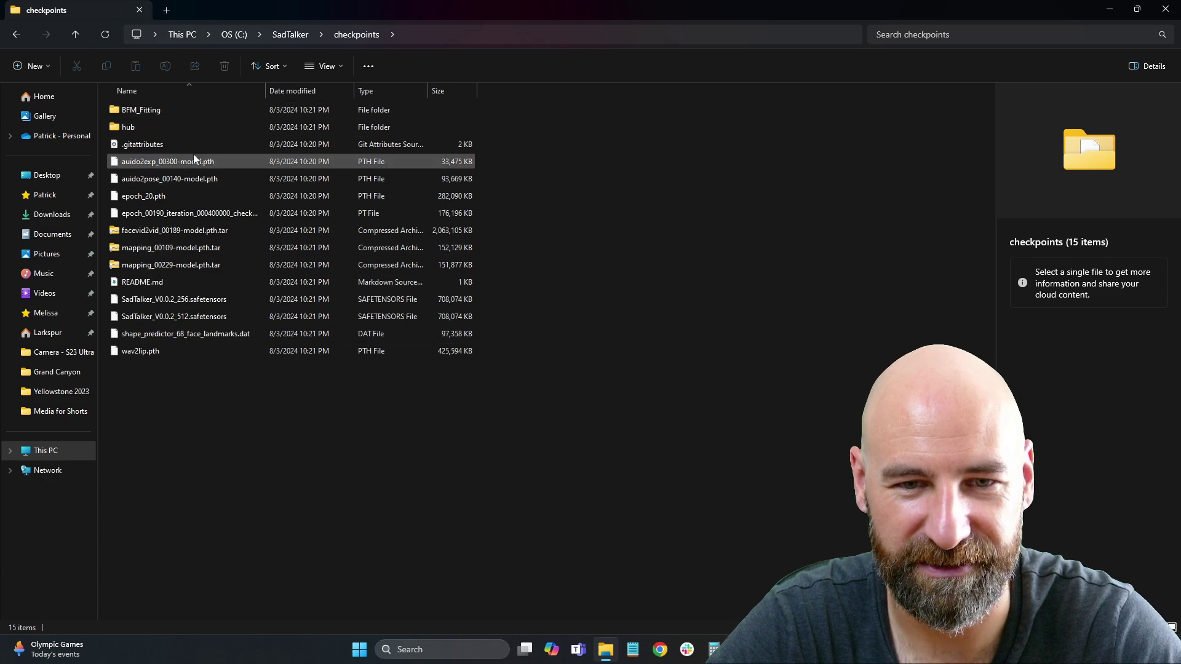
left_click(301, 35)
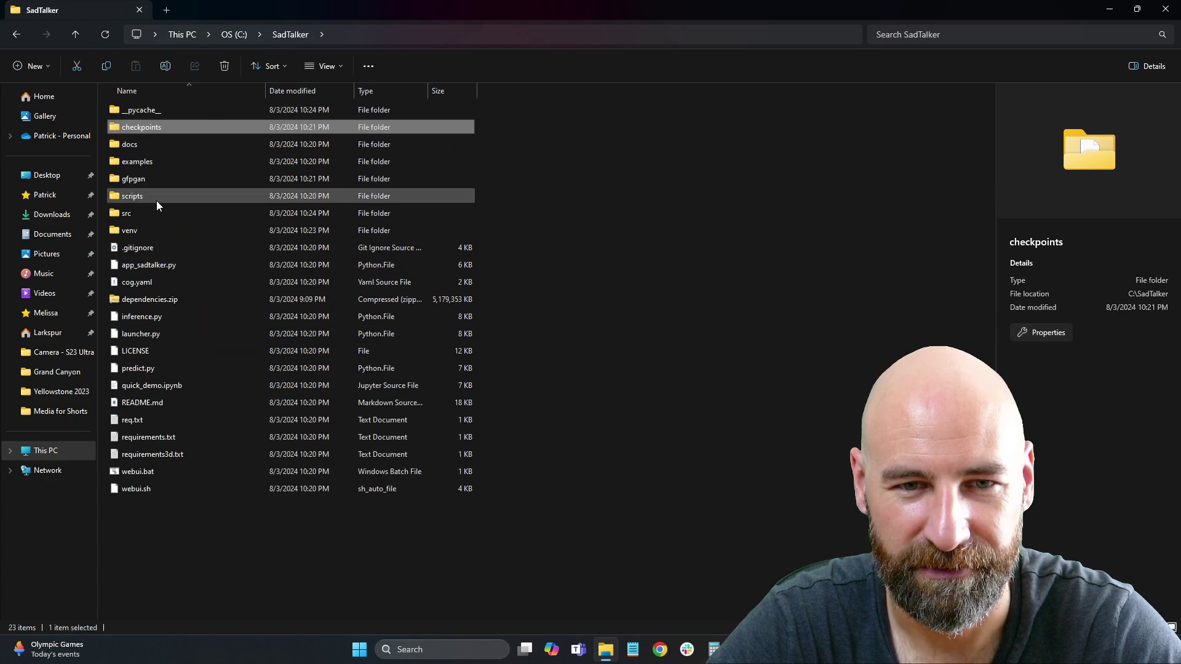
double_click(157, 182)
double_click(134, 114)
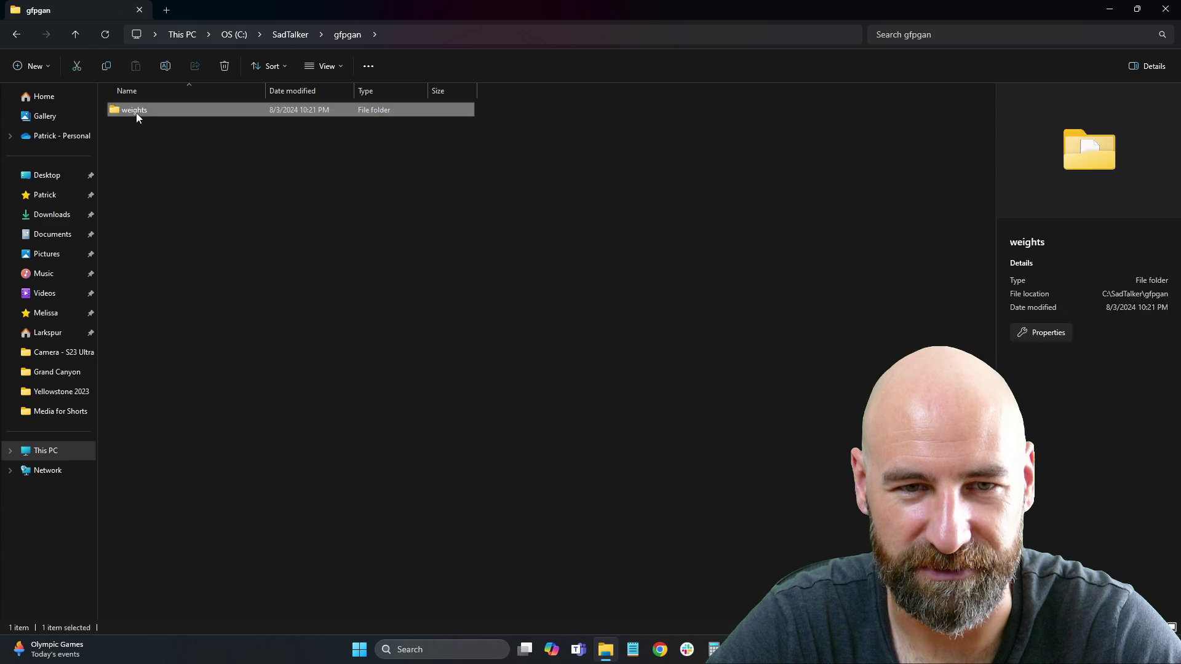
left_click(347, 34)
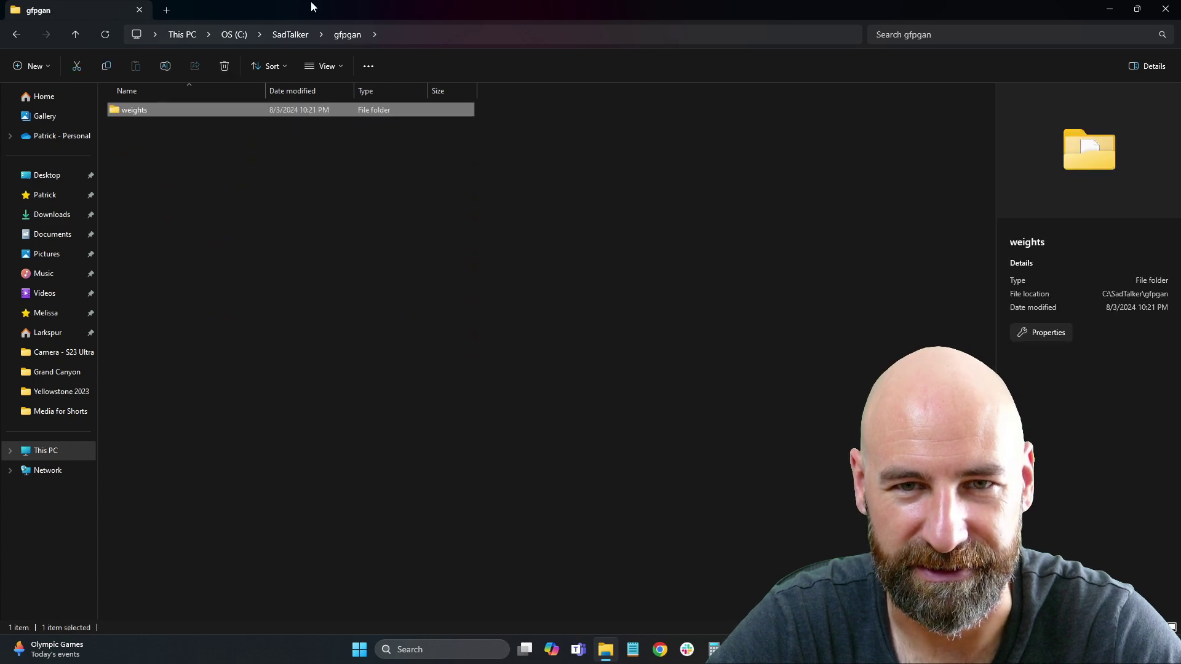
left_click(290, 35)
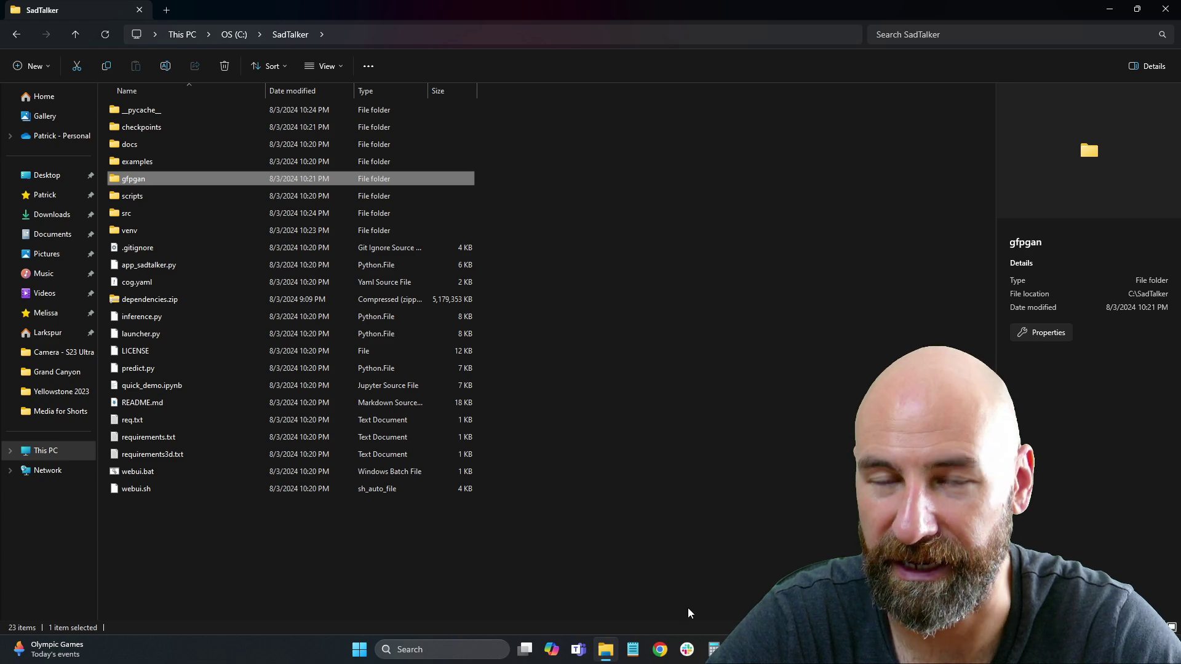
Step: Run webui.bat, which fails with the 'Row' object has no attribute 'style' error, then bring up Chrome
left_click(335, 560)
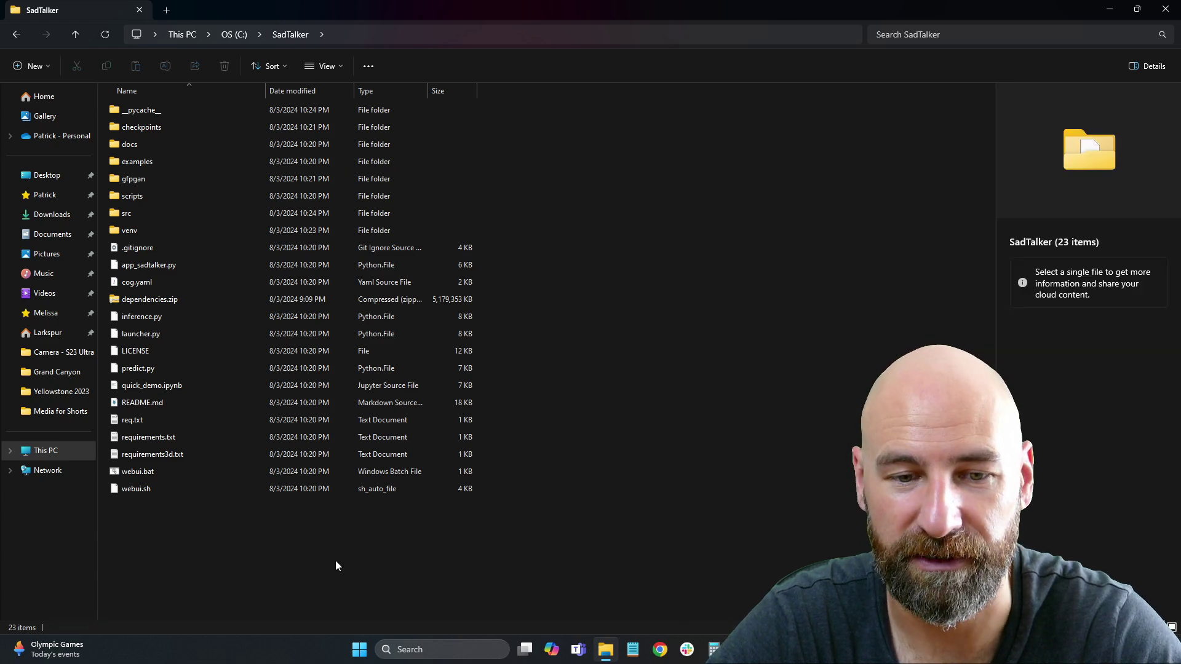
double_click(186, 470)
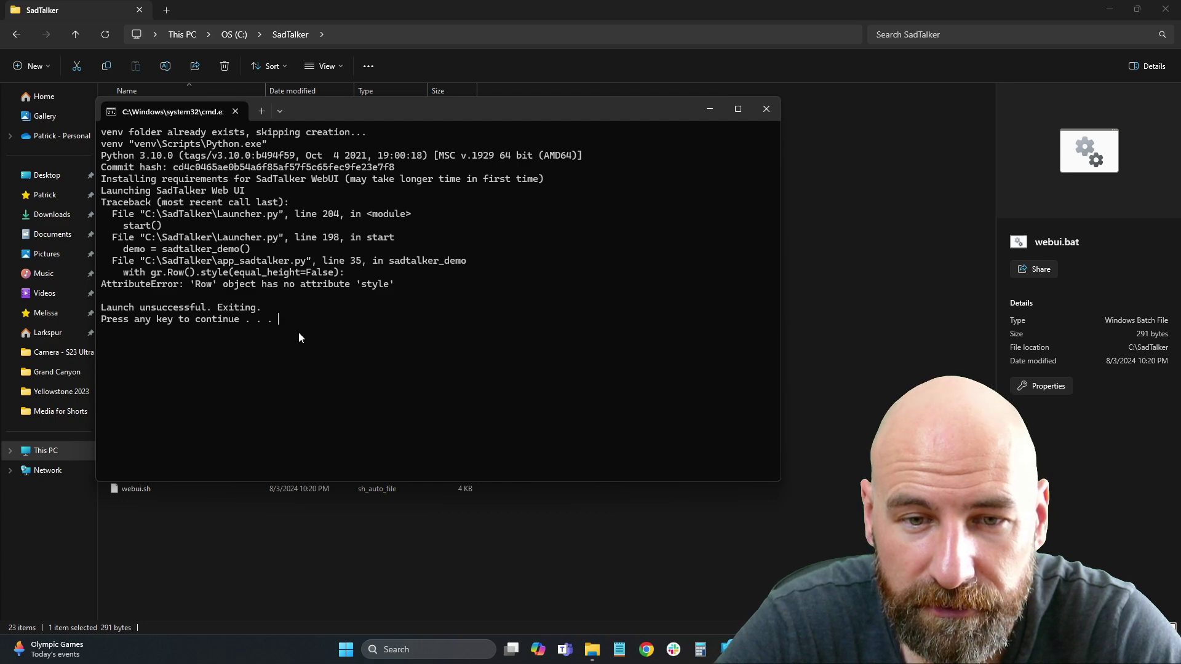
left_click(645, 652)
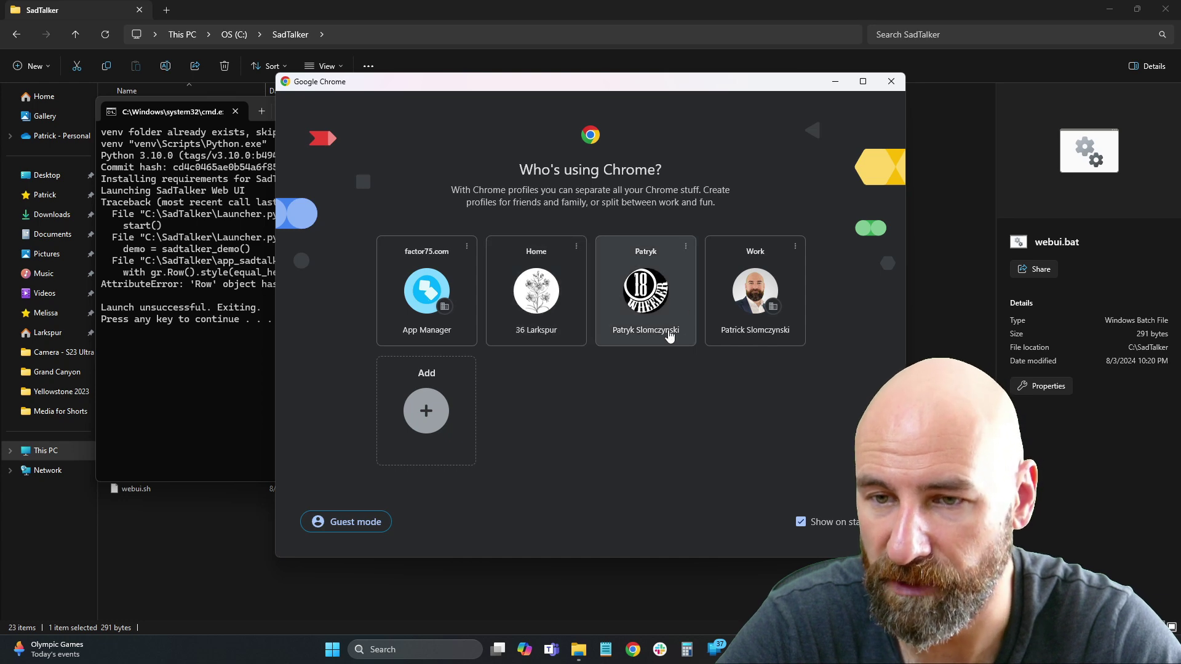
Step: Search Google for sadtalker and open the OpenTalker/SadTalker GitHub repository
left_click(645, 290)
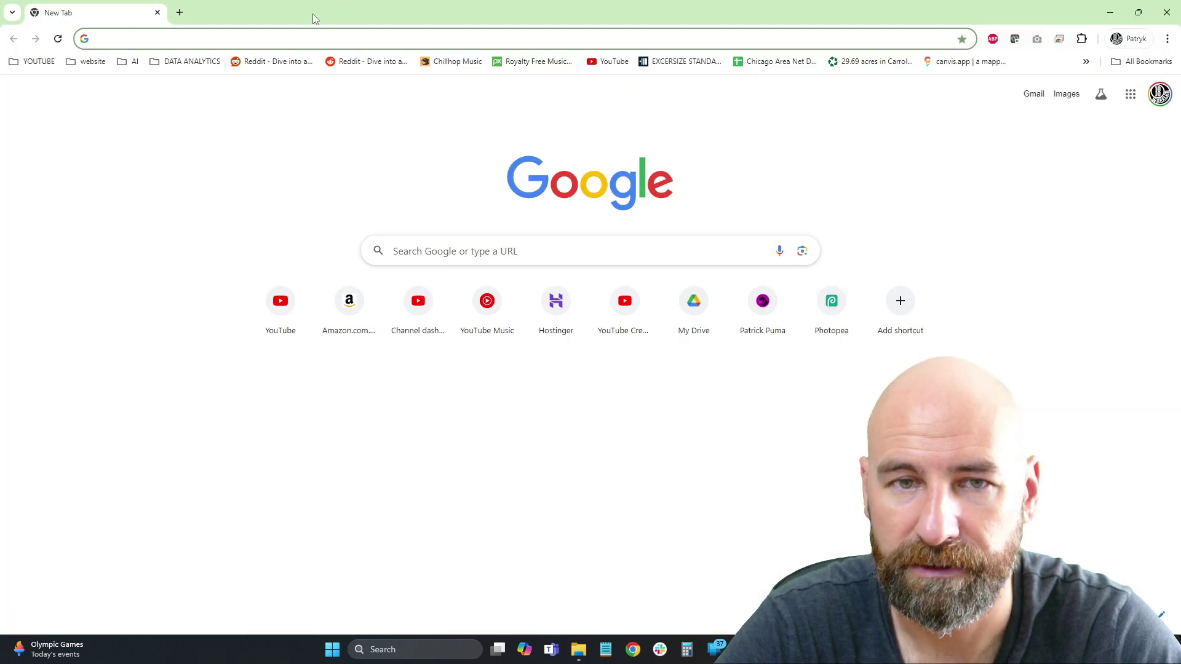
left_click(316, 37)
type("sad")
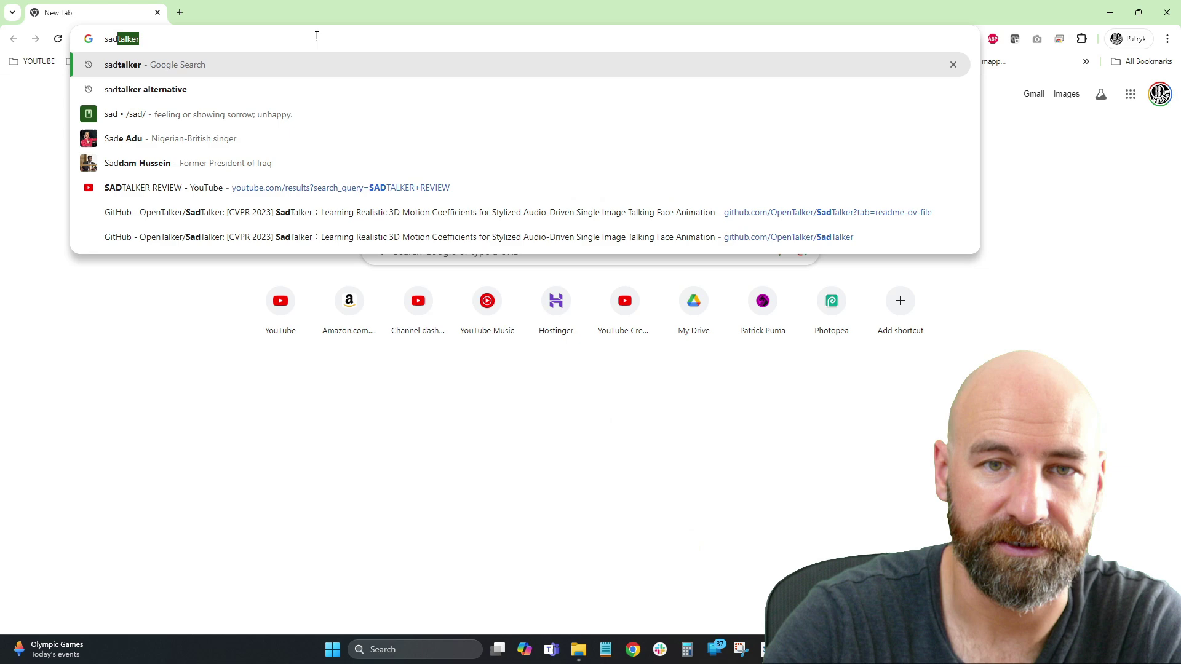
type("t")
left_click(274, 71)
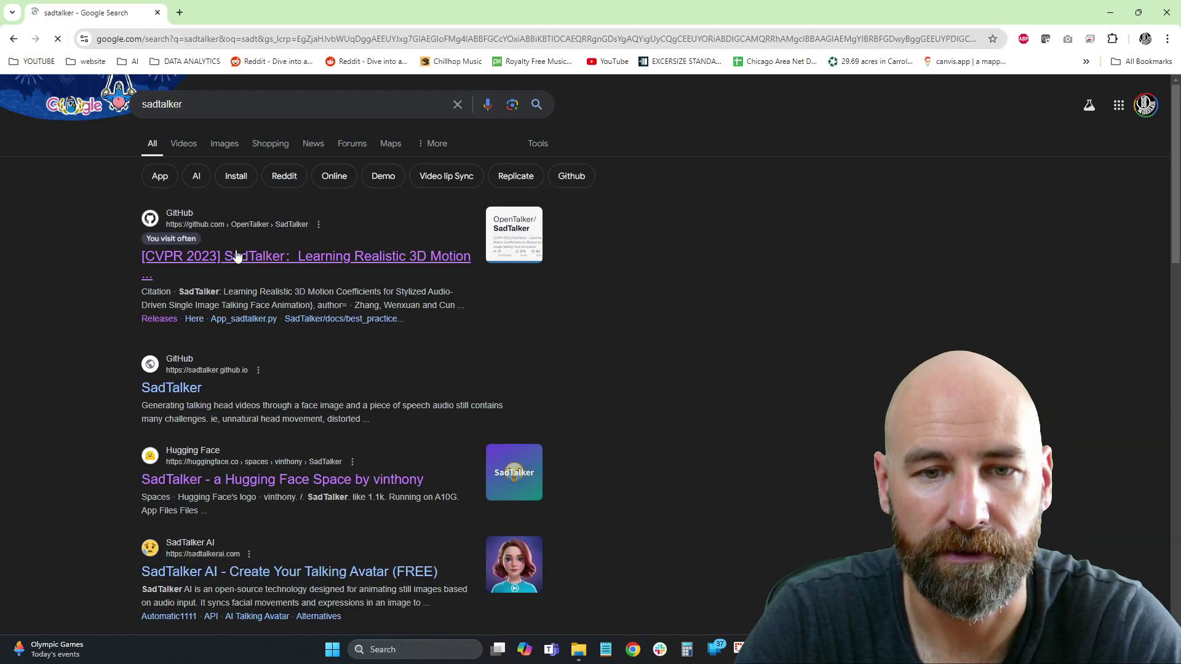
left_click(236, 255)
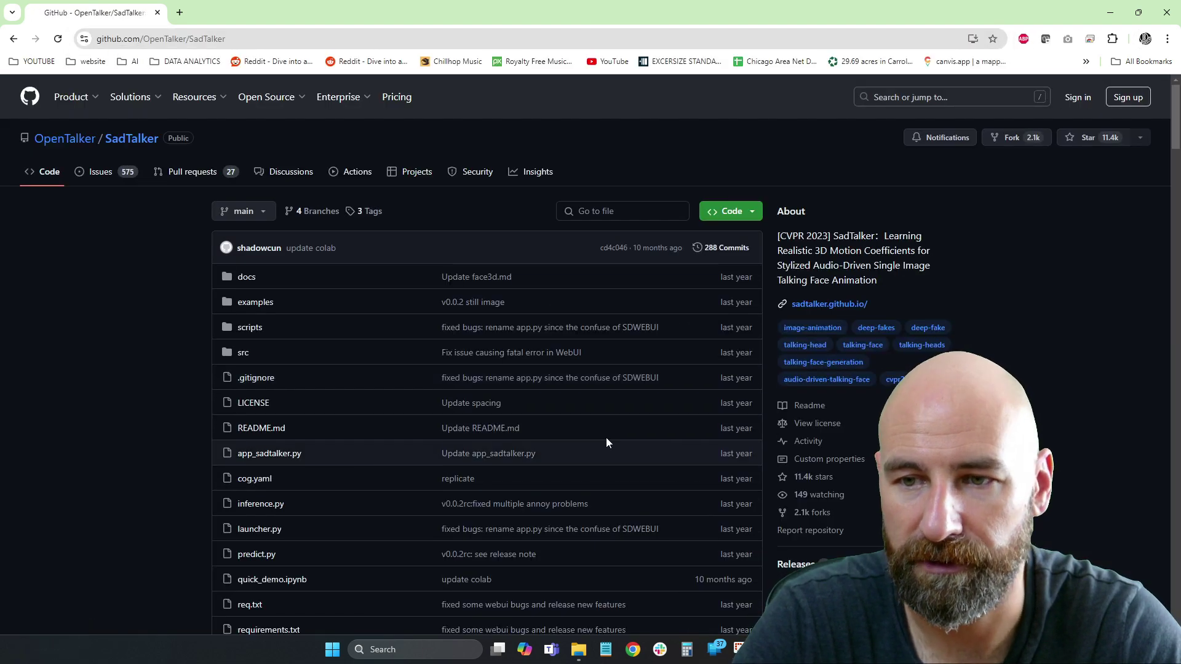
Step: Scroll the README to the Windows installation steps, then close the failed launch console
scroll(374, 333, "down", 15)
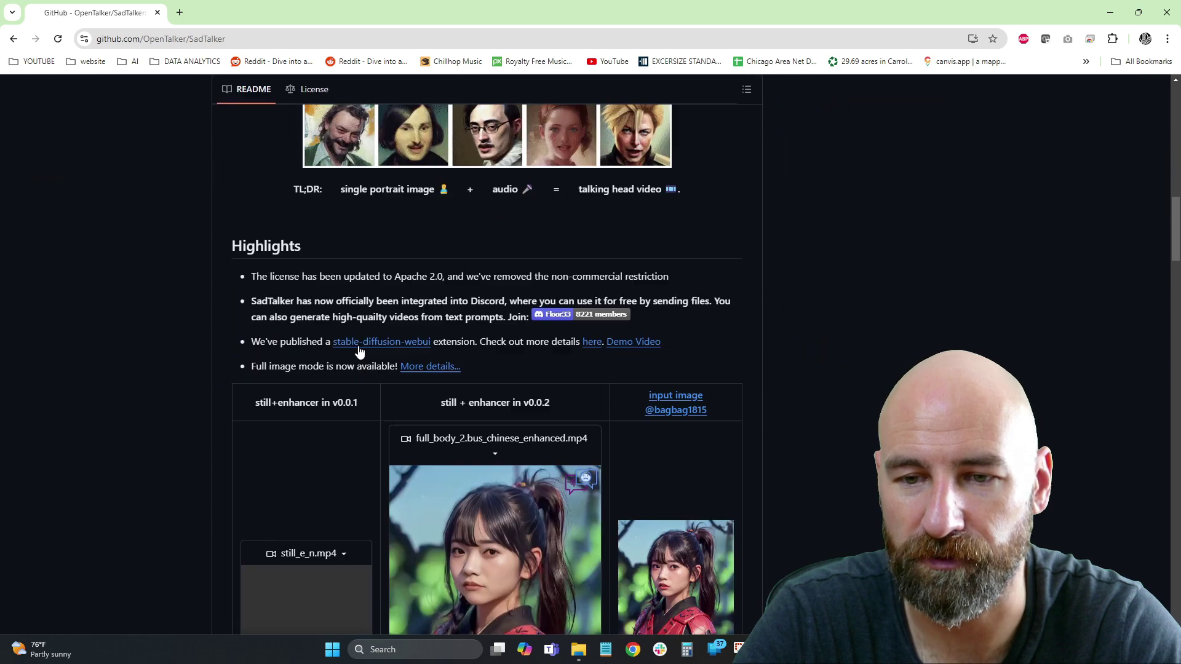
scroll(360, 350, "down", 5)
scroll(358, 348, "up", 5)
scroll(363, 332, "down", 13)
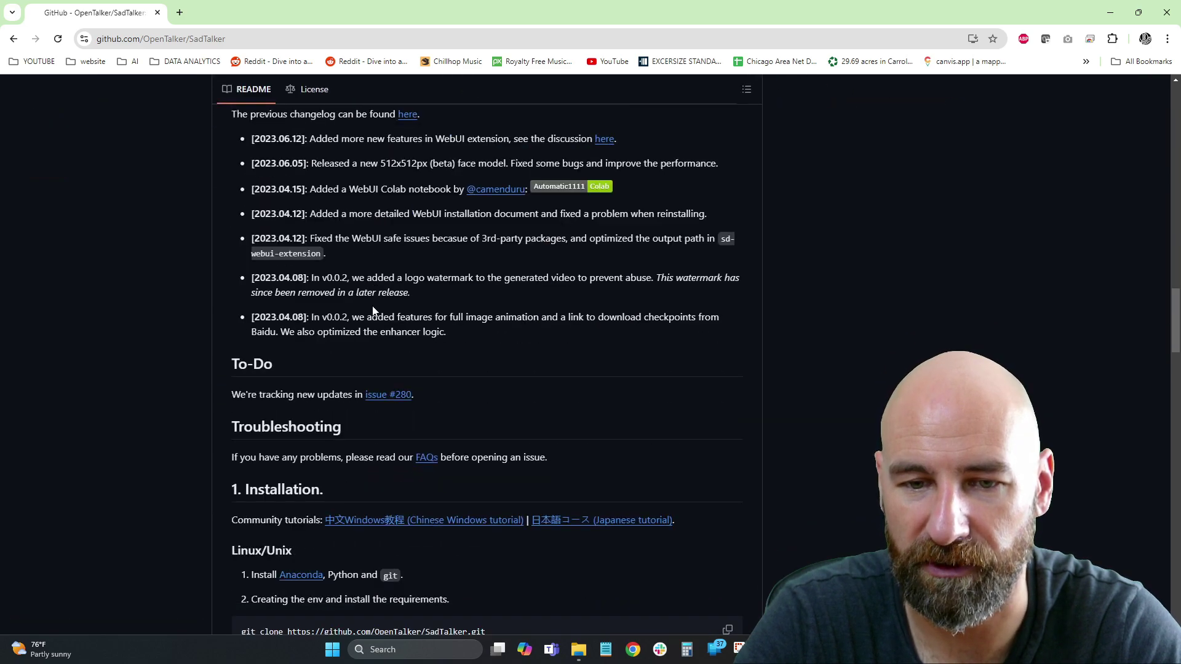
scroll(372, 311, "up", 3)
scroll(373, 311, "down", 8)
scroll(372, 311, "up", 1)
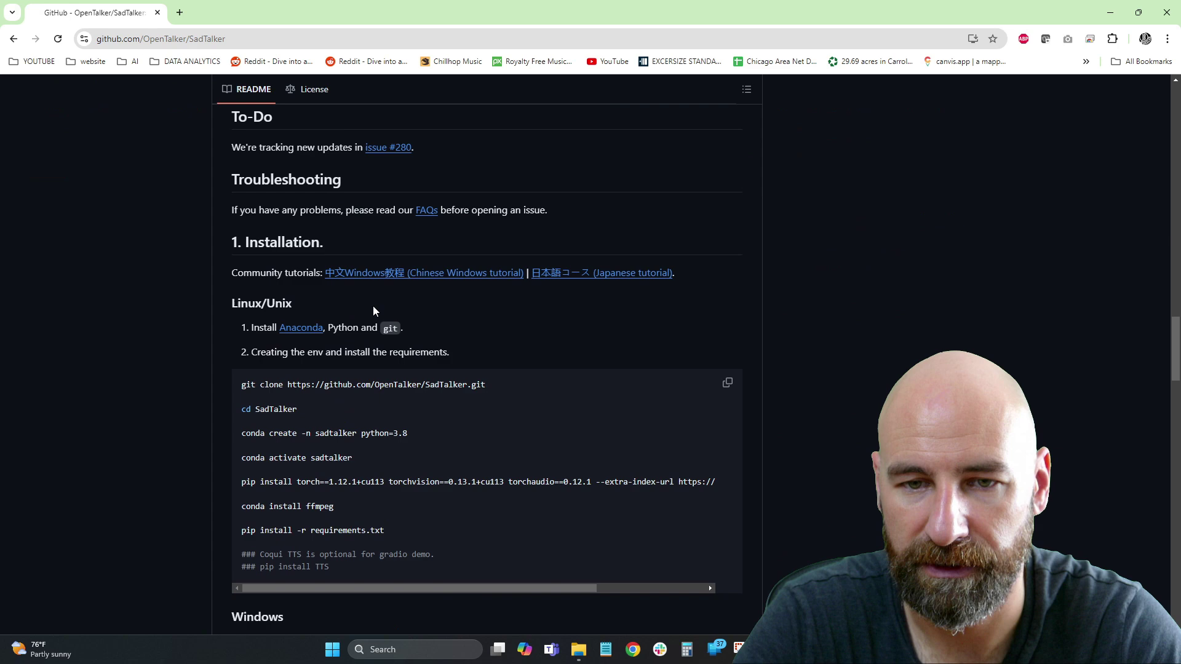
scroll(323, 340, "down", 5)
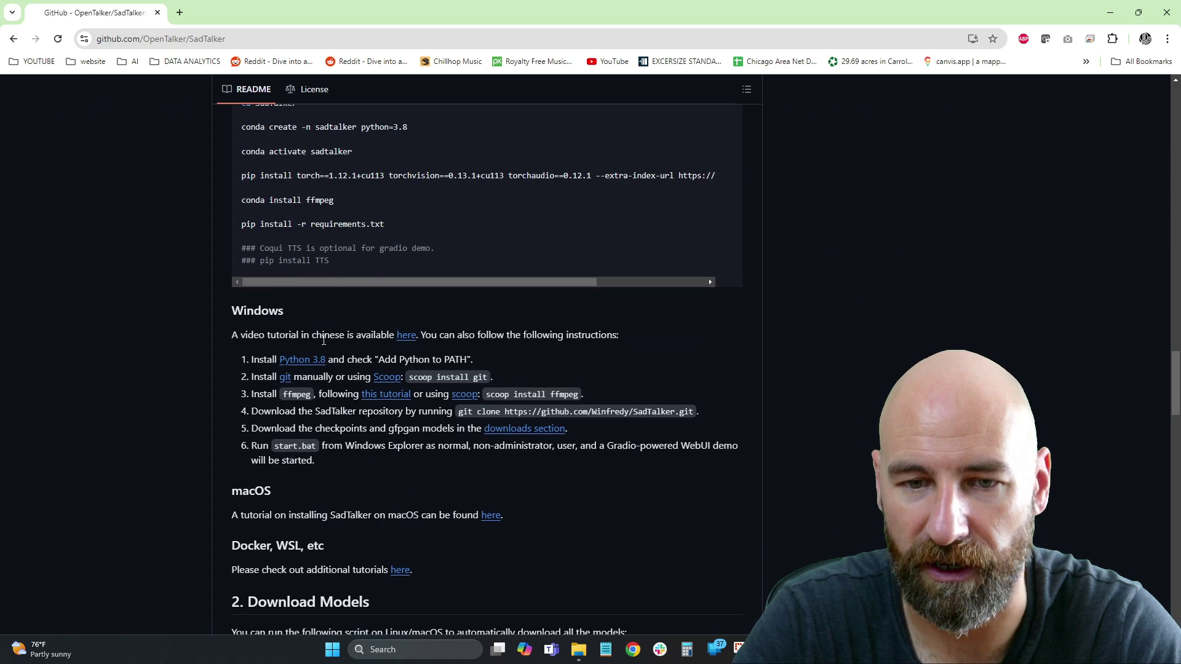
scroll(322, 340, "down", 3)
scroll(323, 339, "up", 3)
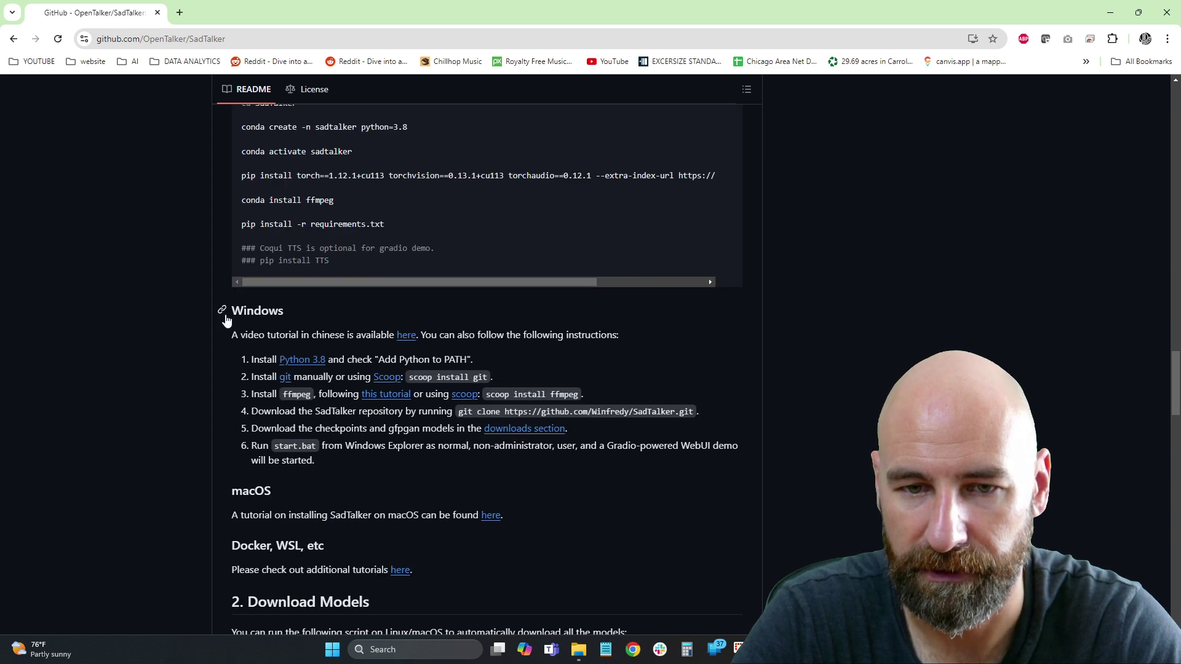
left_click_drag(238, 311, 329, 482)
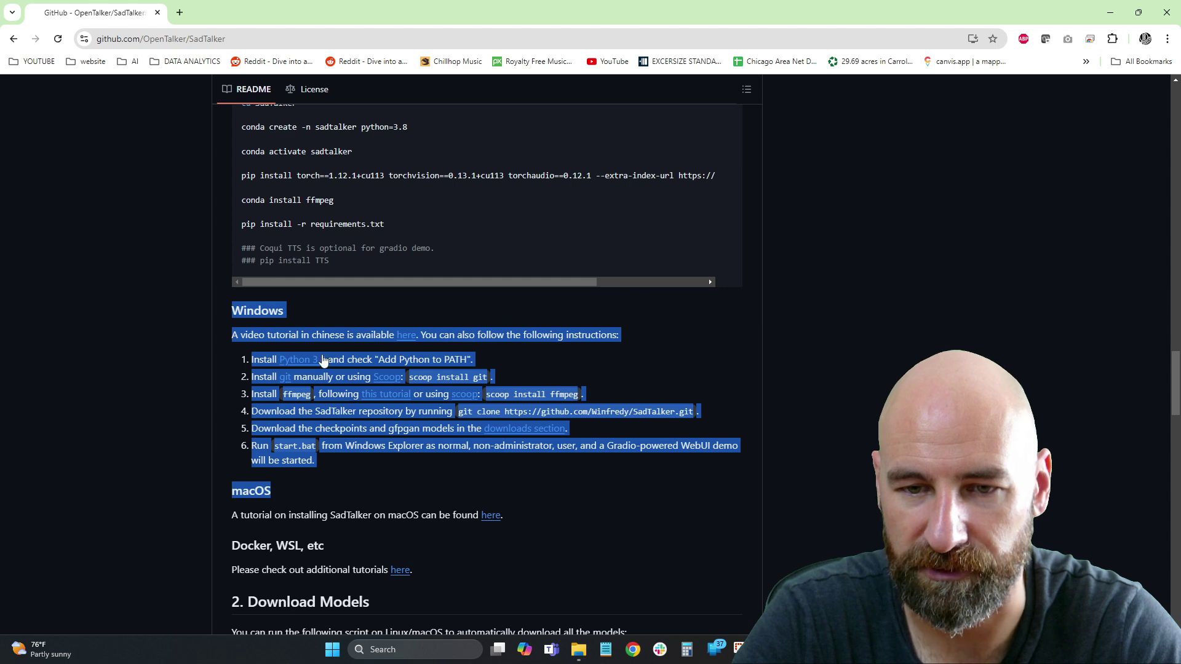
left_click(281, 358)
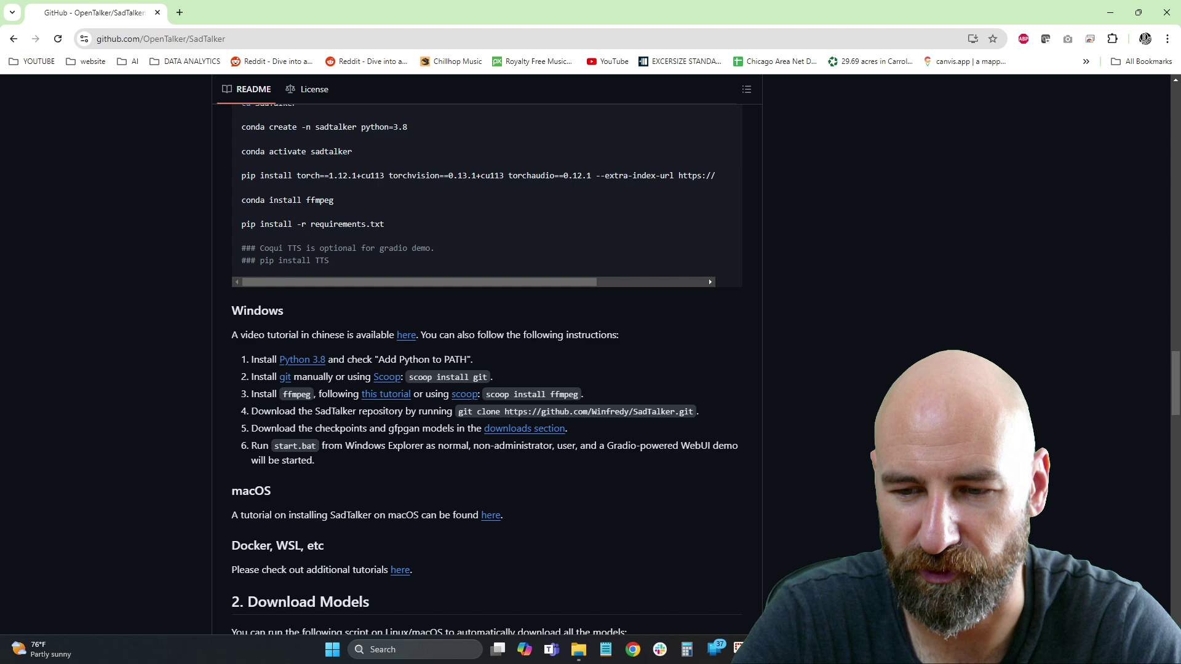
left_click(821, 649)
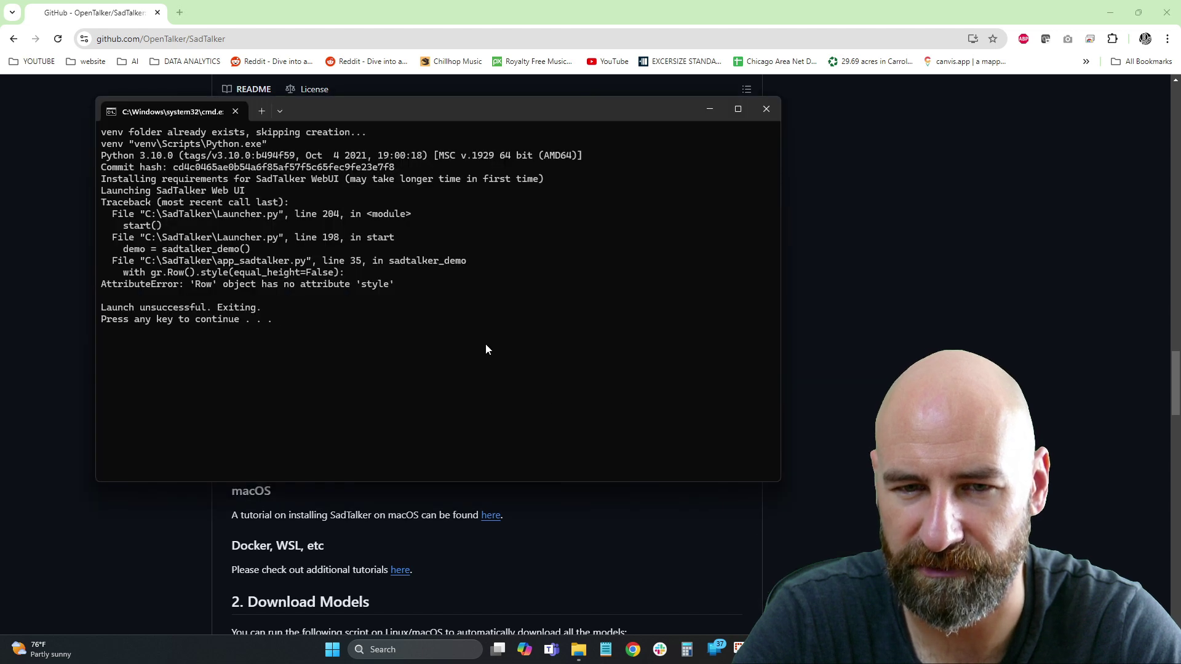
key("Return")
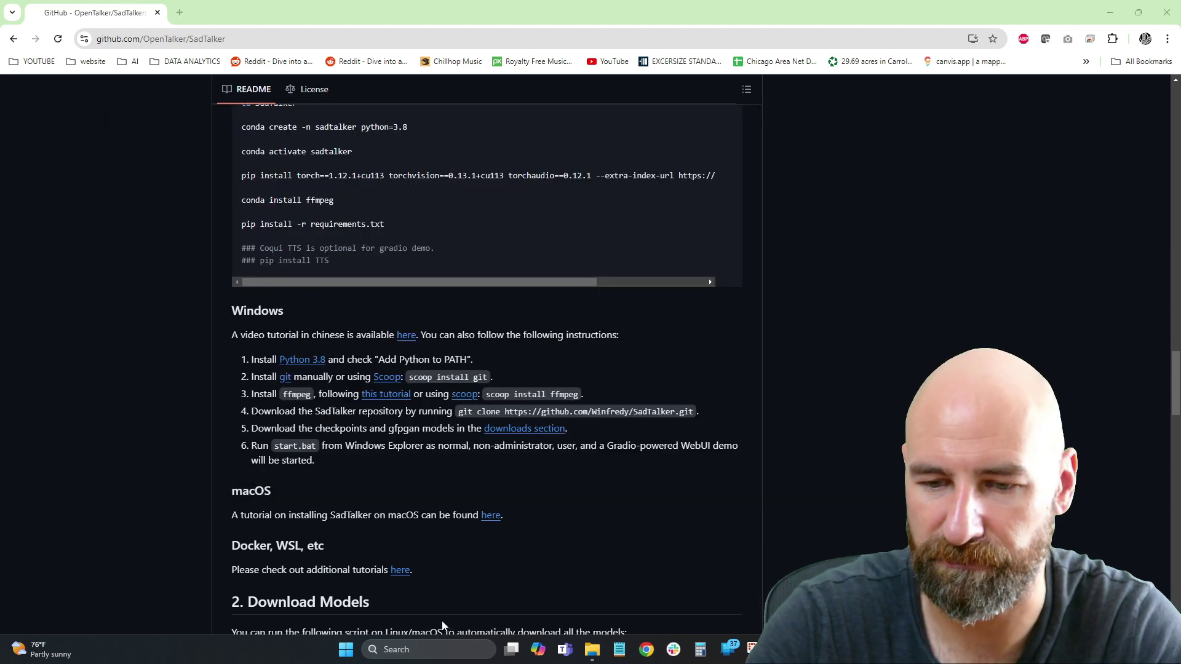
Step: Open a new Command Prompt, confirm python --version reports Python 3.10.0, and move it right
left_click(448, 650)
type("cd")
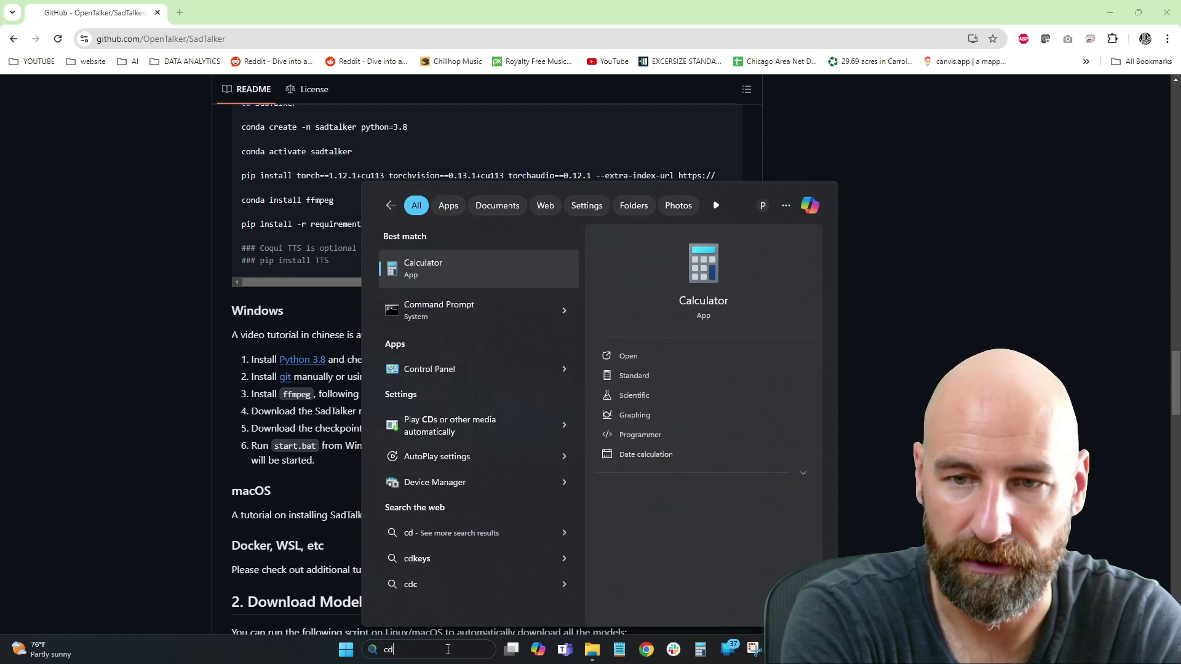
key("BackSpace")
key("BackSpace")
type("cm")
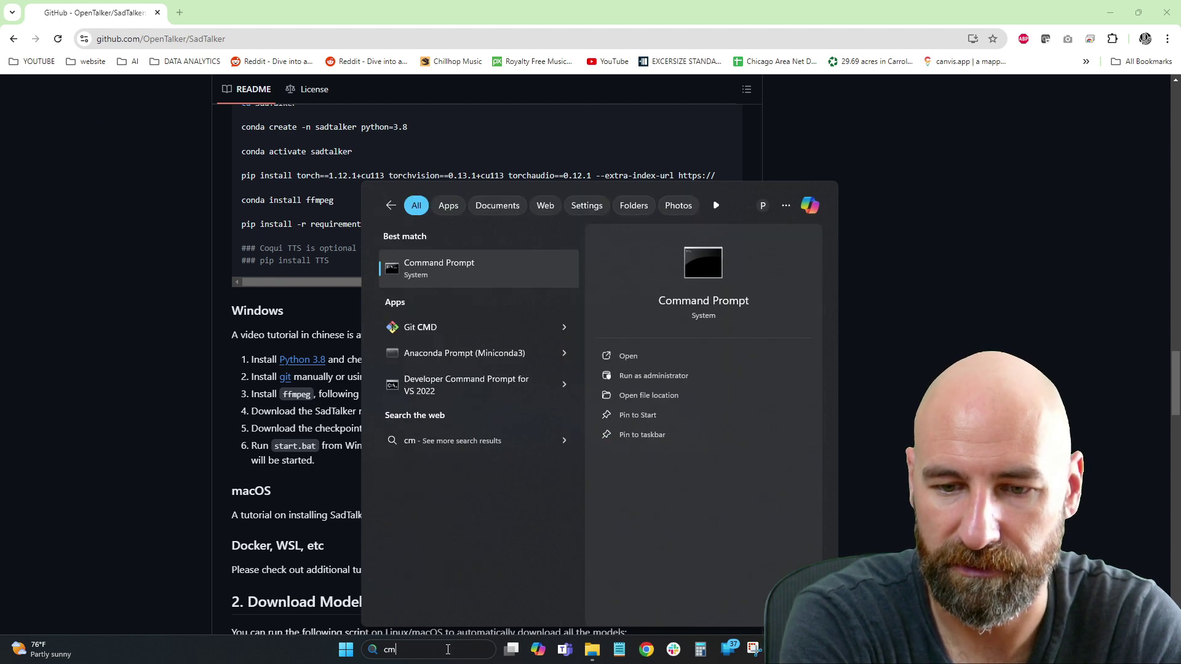
type("d")
key("Return")
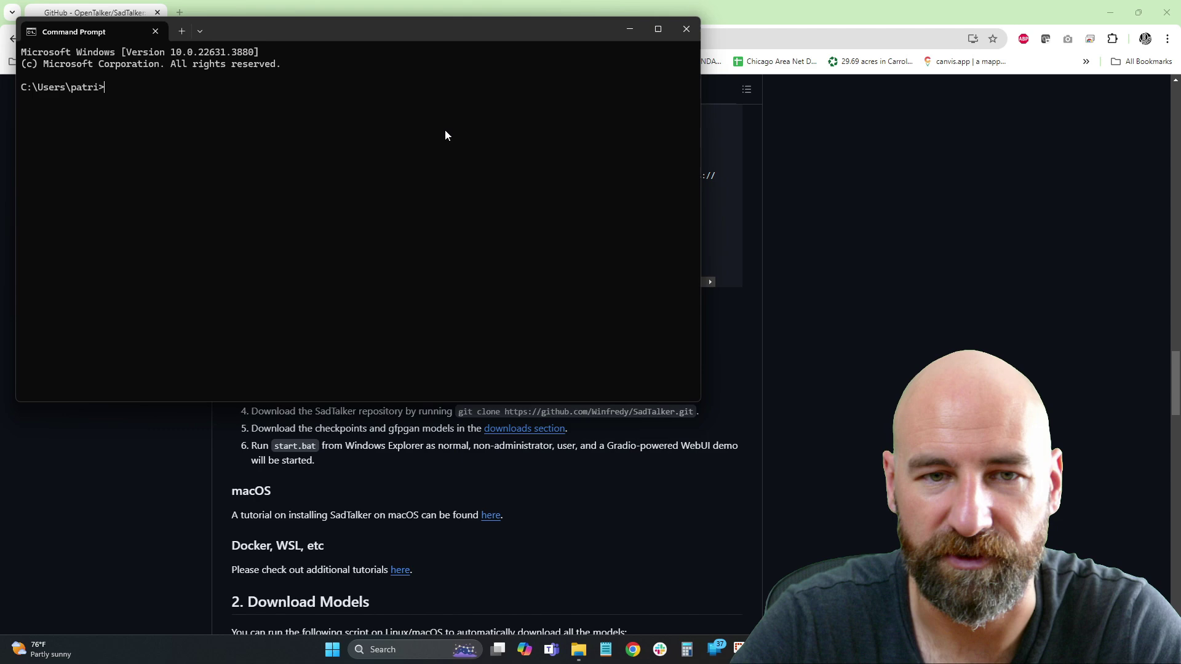
type("python --ve")
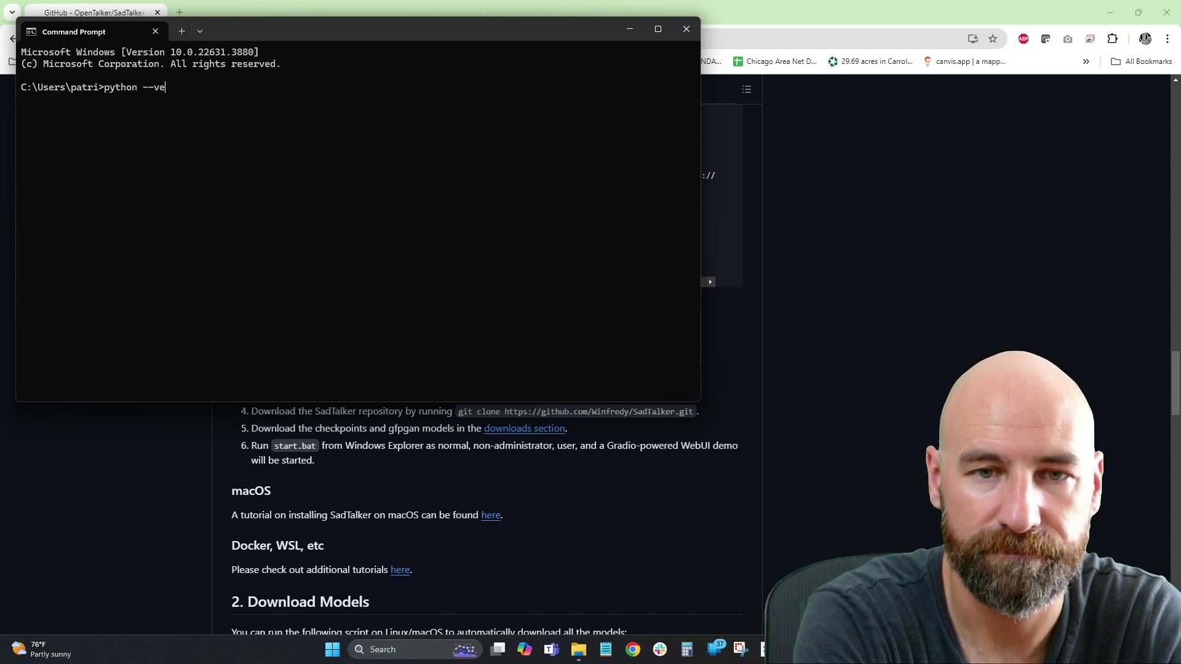
type("rsion")
key("Return")
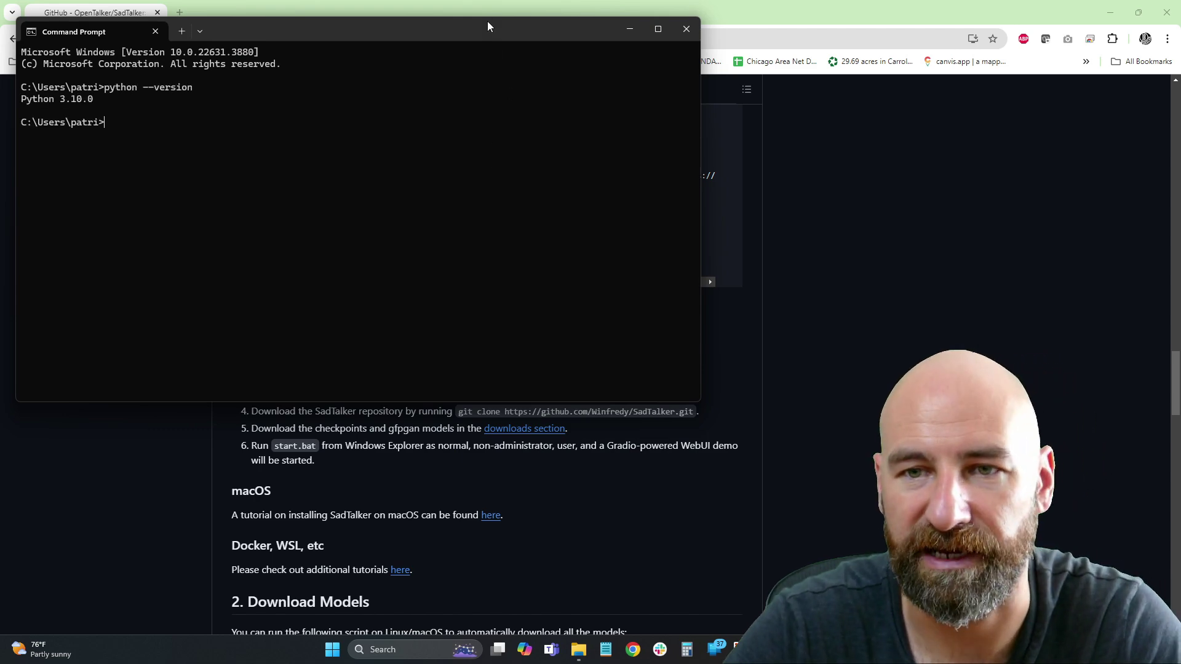
left_click_drag(487, 26, 914, 54)
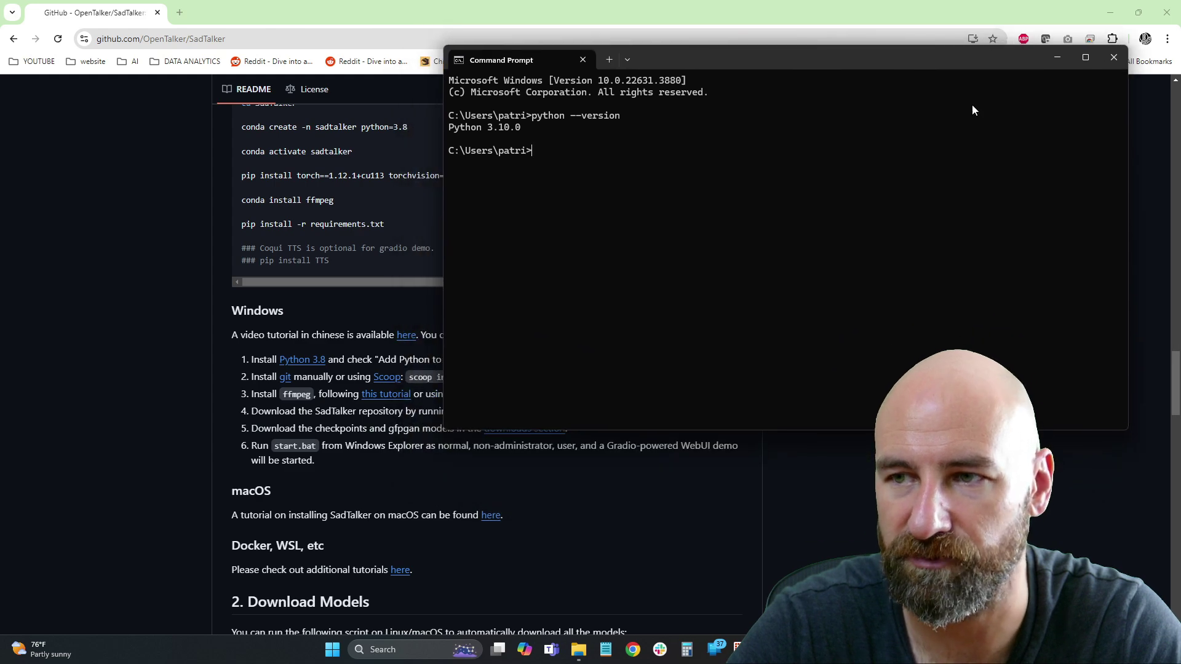
Step: Snap Command Prompt right, fill the left with GitHub, and open Claude in a separate window
key("super+Right")
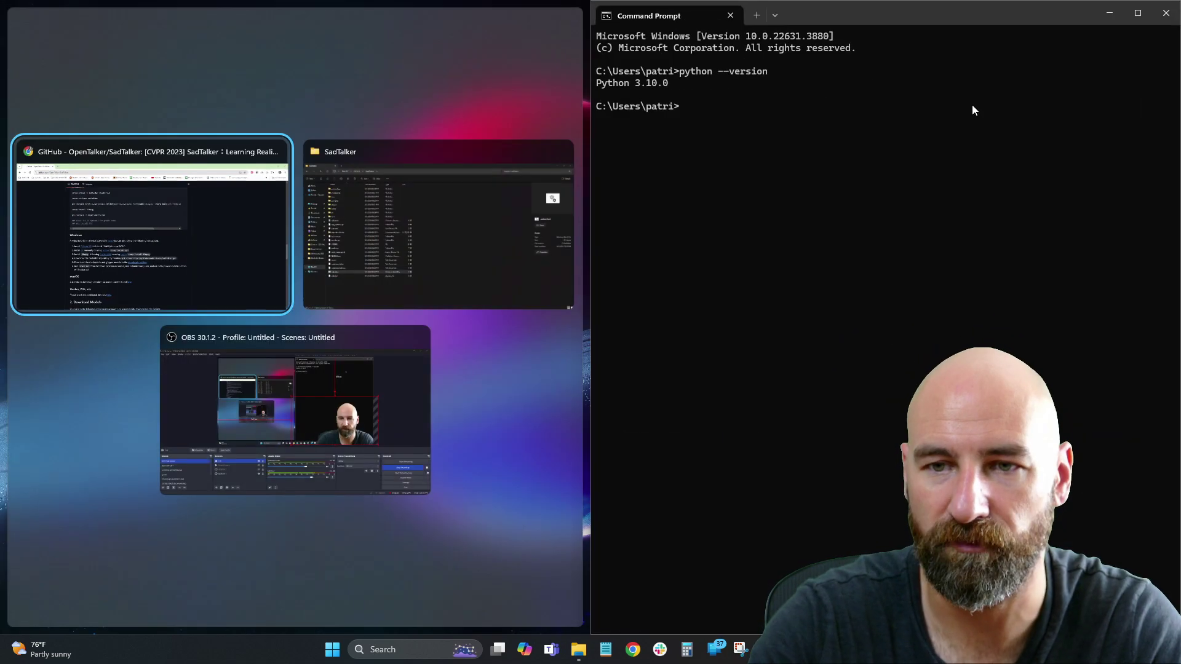
left_click(276, 225)
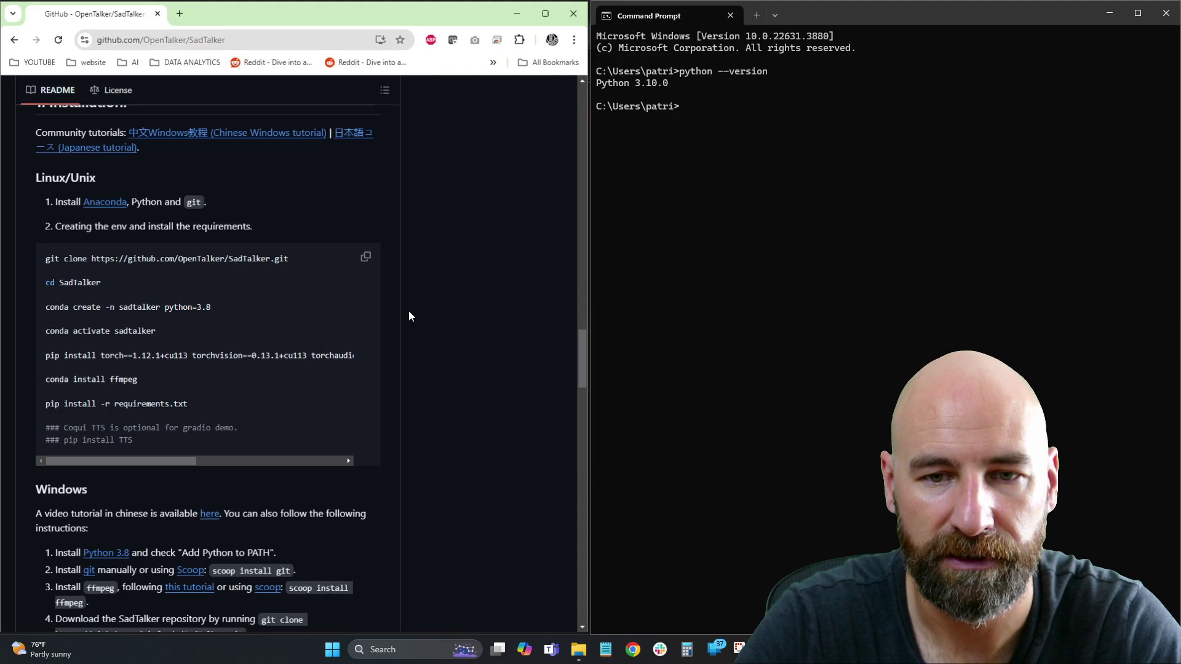
left_click(180, 13)
left_click_drag(210, 12, 802, 12)
left_click(802, 38)
type("claude.ai/new")
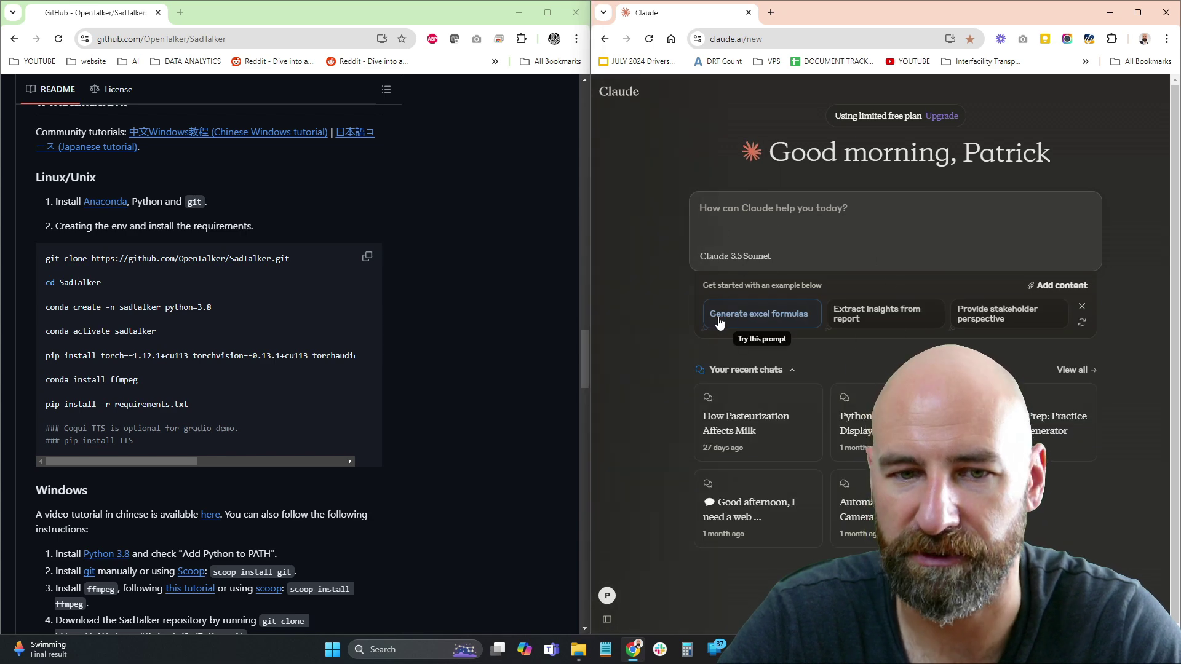
Step: Scroll the SadTalker repository page back to the top with its file list
scroll(397, 407, "up", 15)
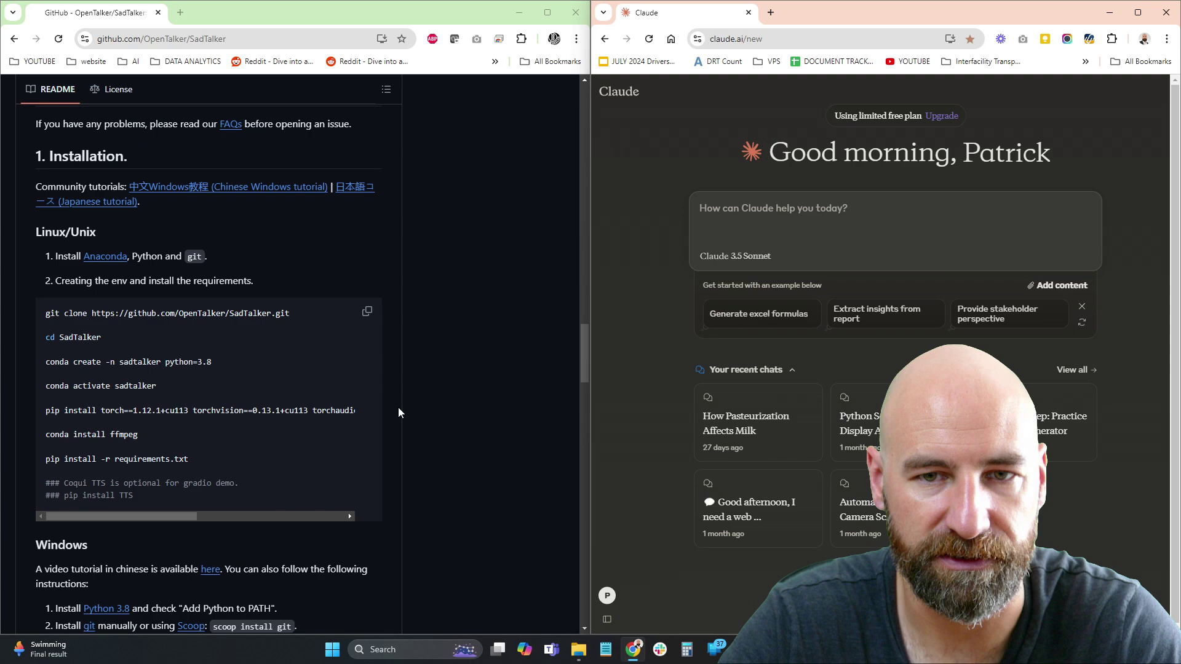
scroll(398, 411, "up", 10)
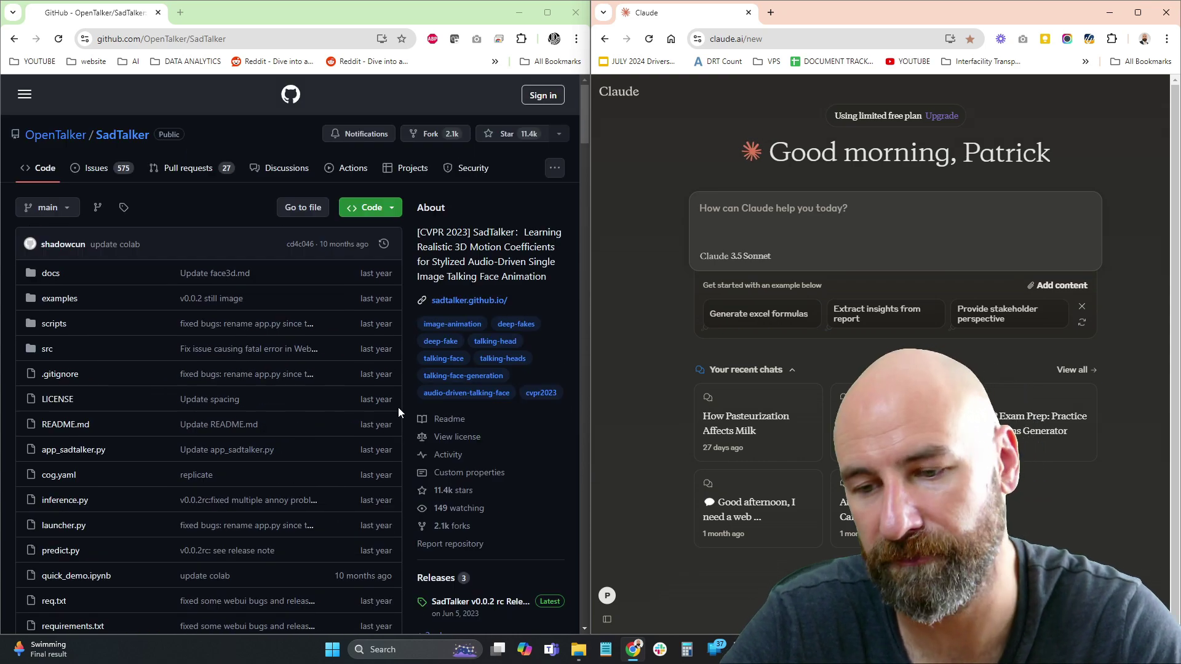
left_click(243, 146)
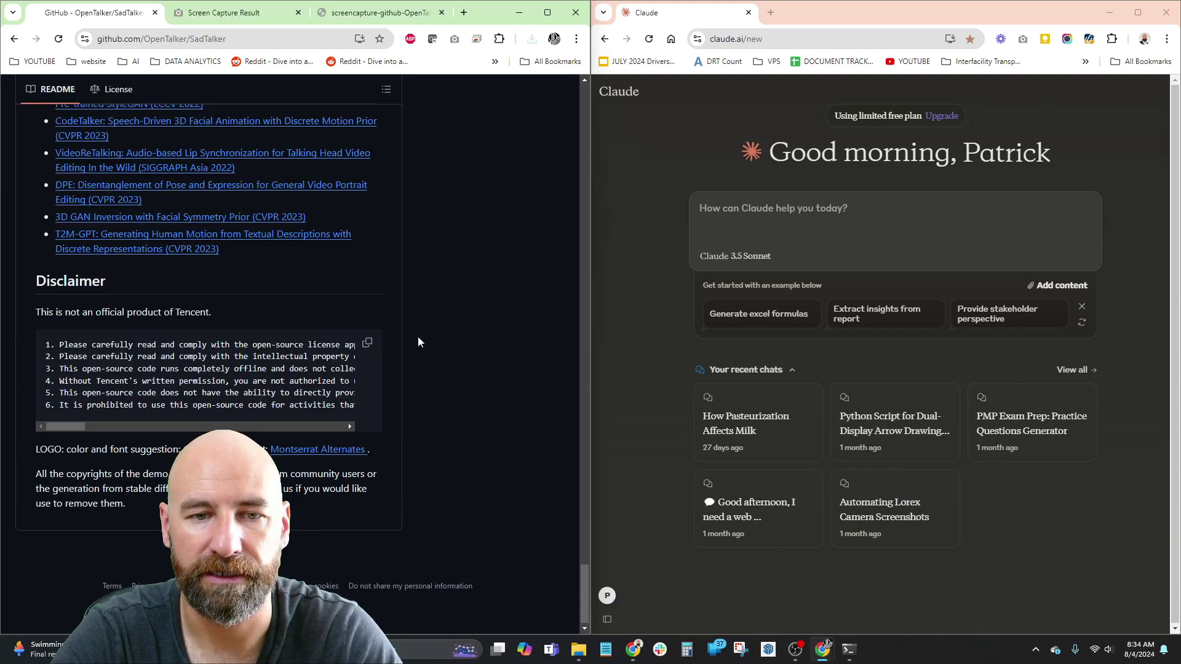
scroll(418, 337, "up", 20)
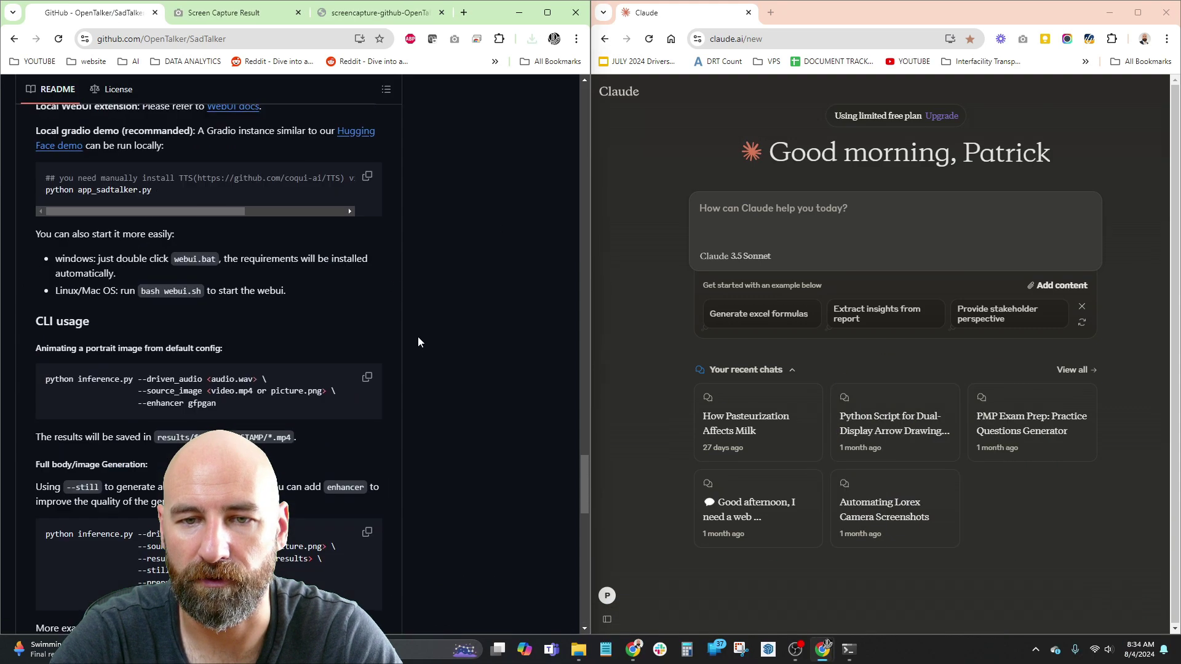
scroll(418, 340, "up", 20)
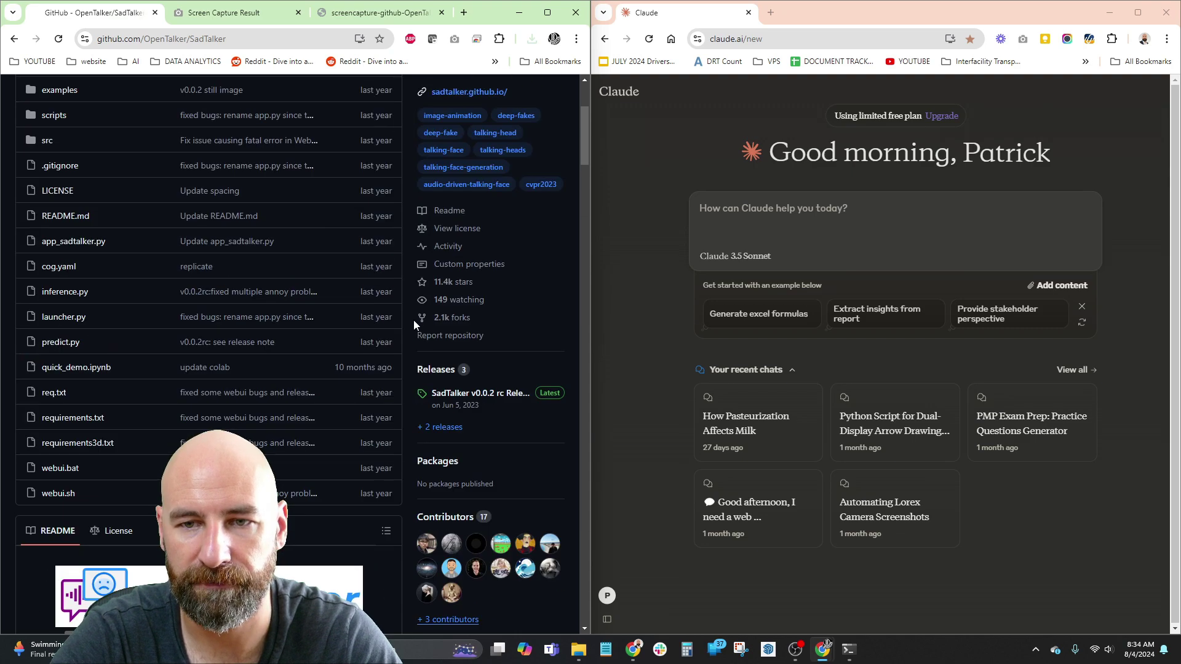
Step: Send Claude a prompt asking for short step-by-step help fixing a SadTalker Windows install error
key("ctrl+a")
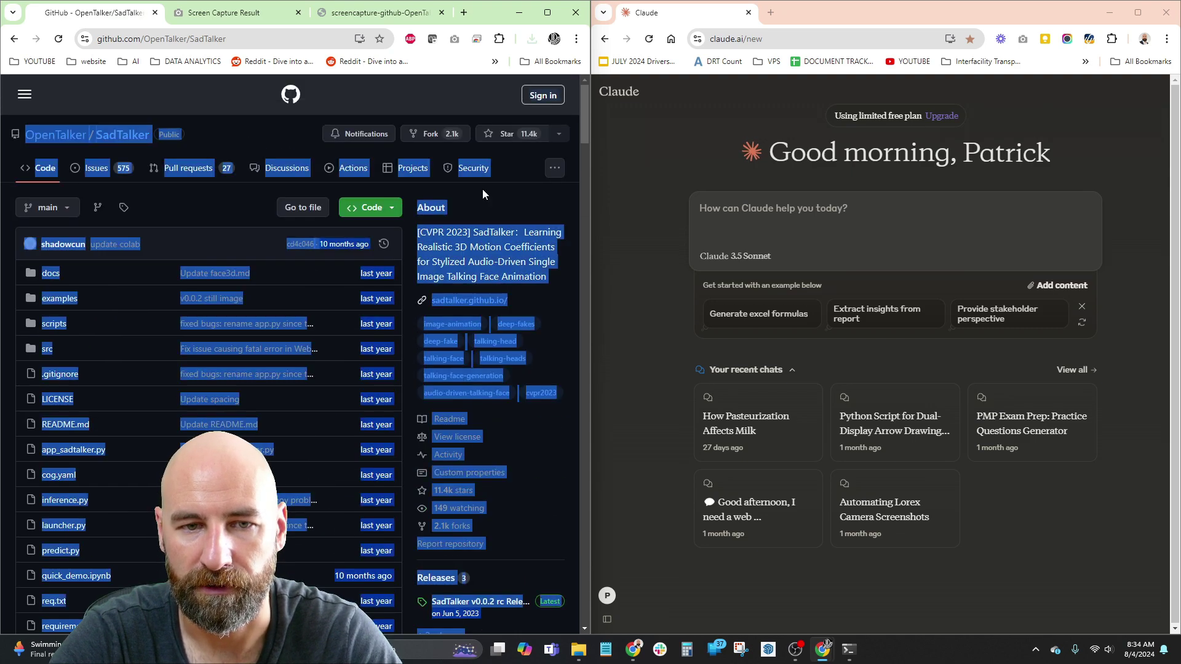
left_click(905, 228)
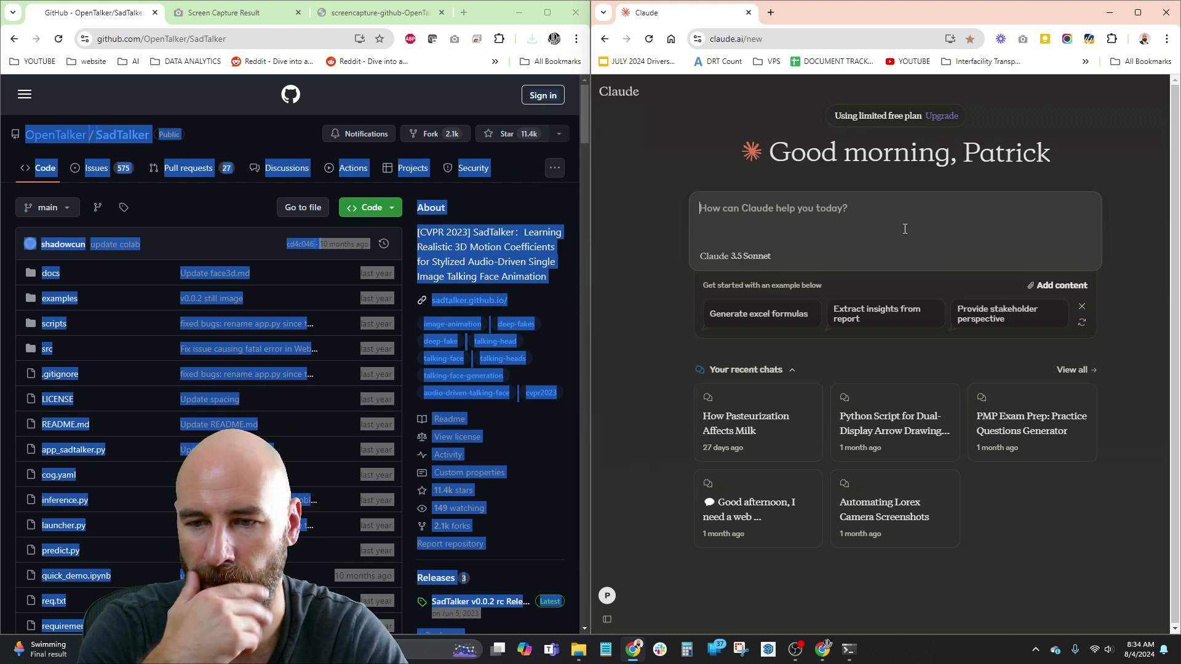
type("Goo")
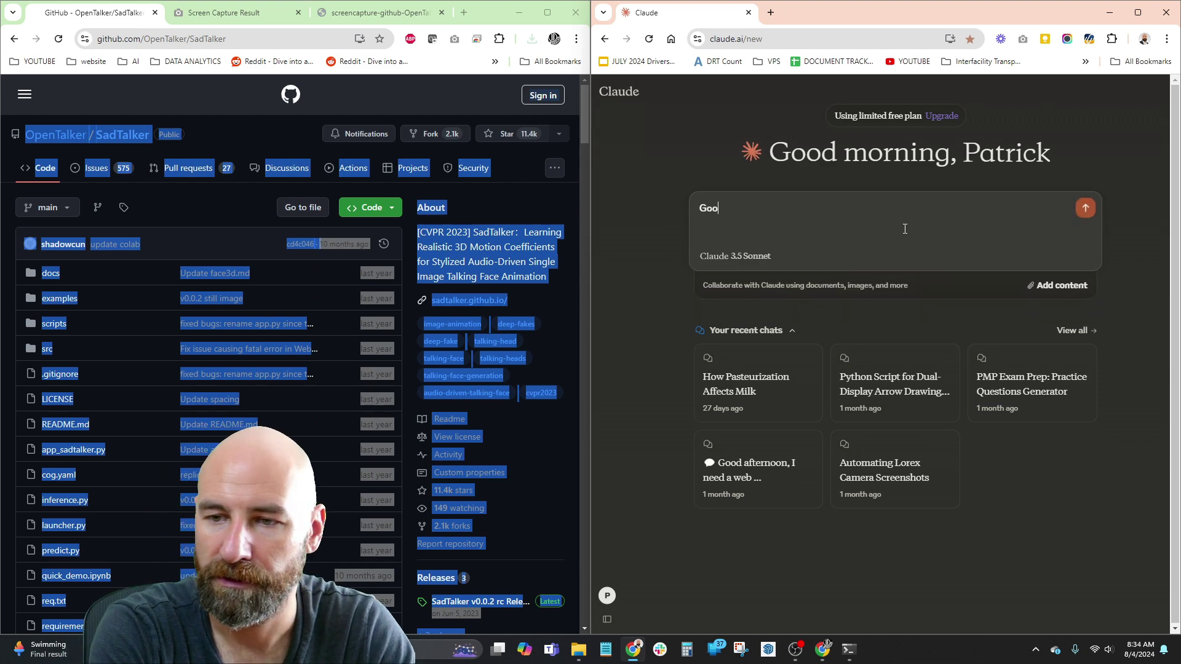
type("d morning I am going")
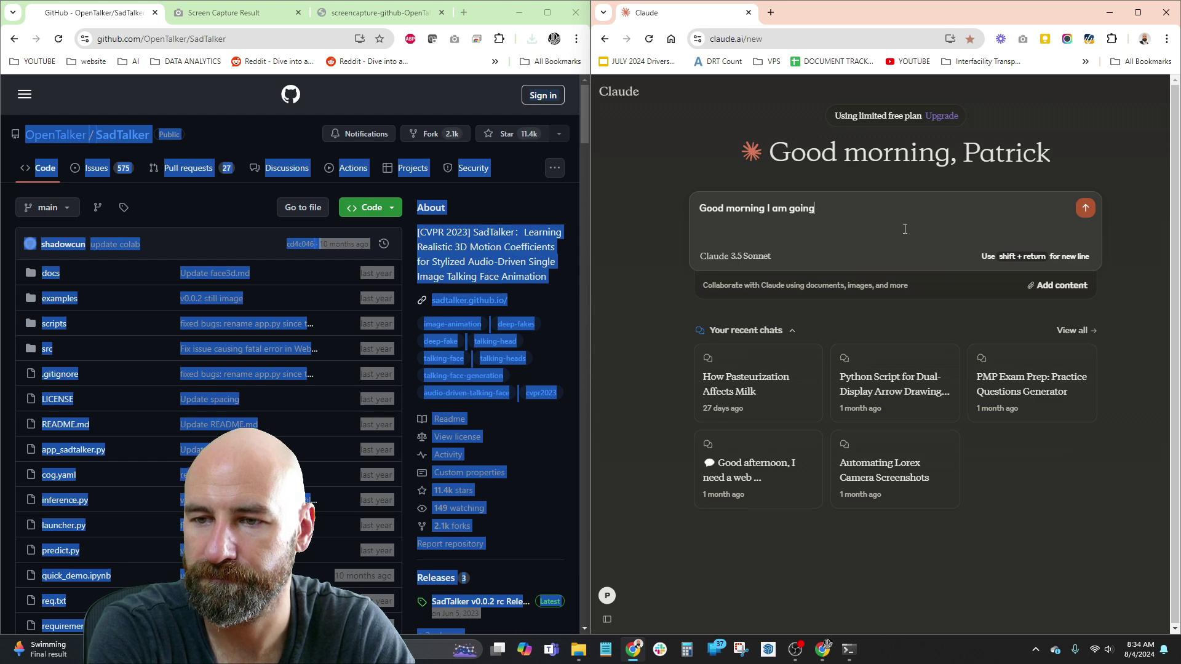
type("to send to you the instructions to install sadtalker")
key("shift+Return")
key("shift+Return")
type("I have followed these instructions I am on windows but I am getting an error")
key("shift+Return")
key("shift+Return")
type("I need your help to fix this error")
key("shift+Return")
key("shift+Return")
type("Please respond with short instructions step by step so I can follow along")
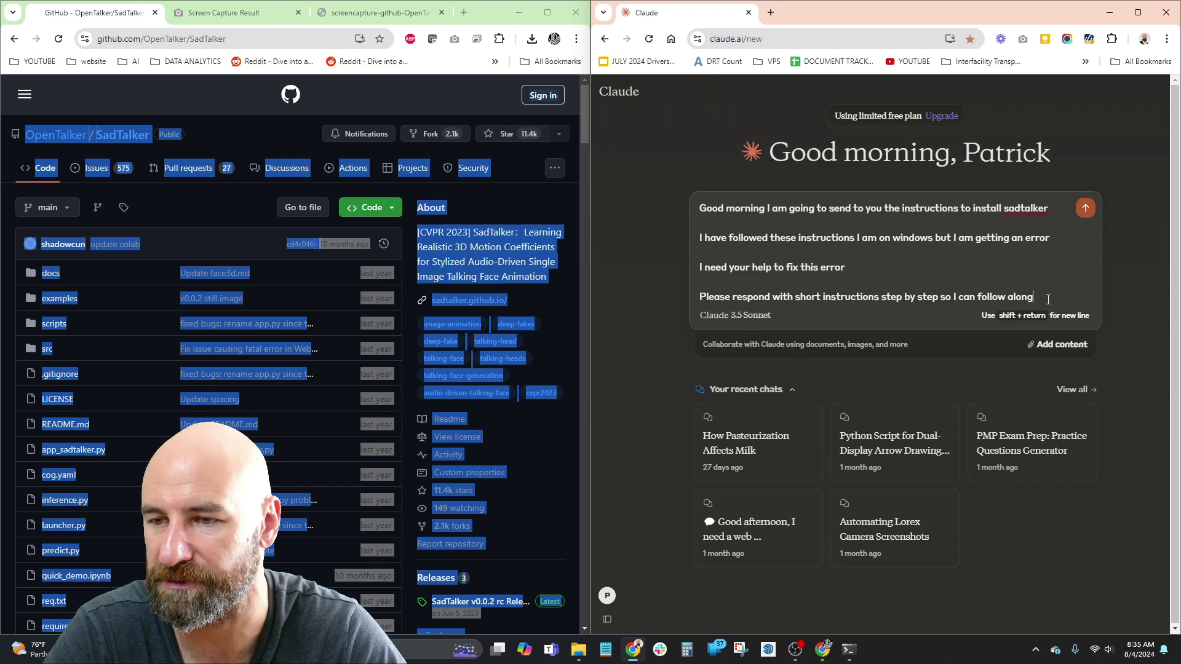
key("shift+Return")
key("shift+Return")
type("re")
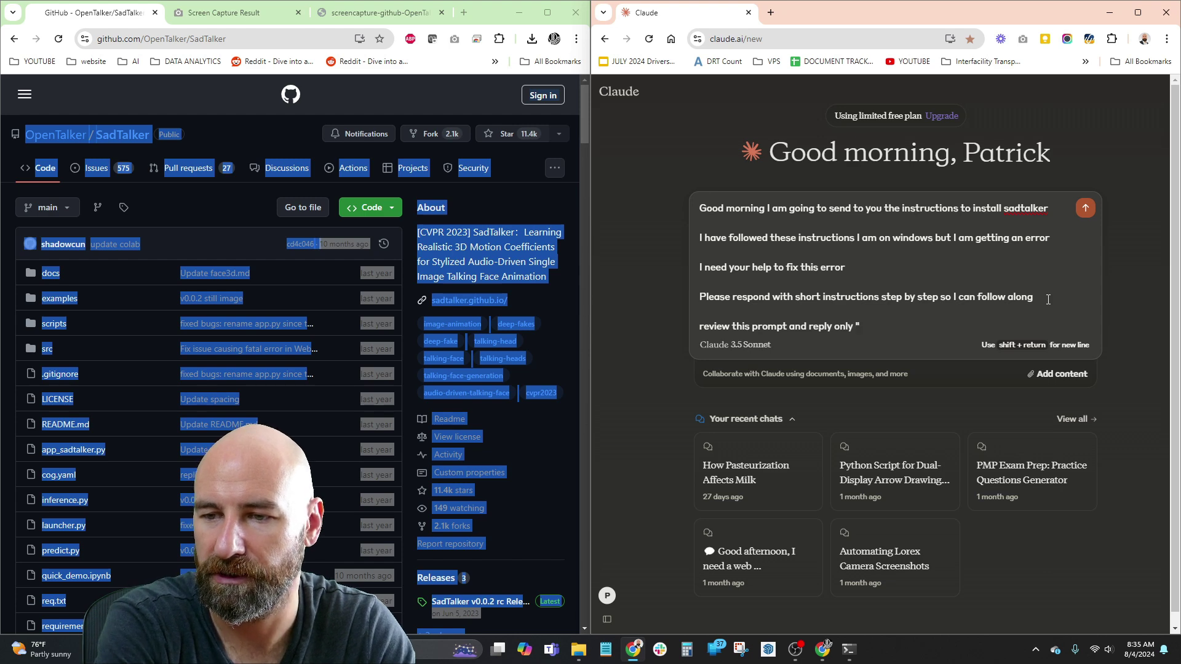
type("w")
key("Return")
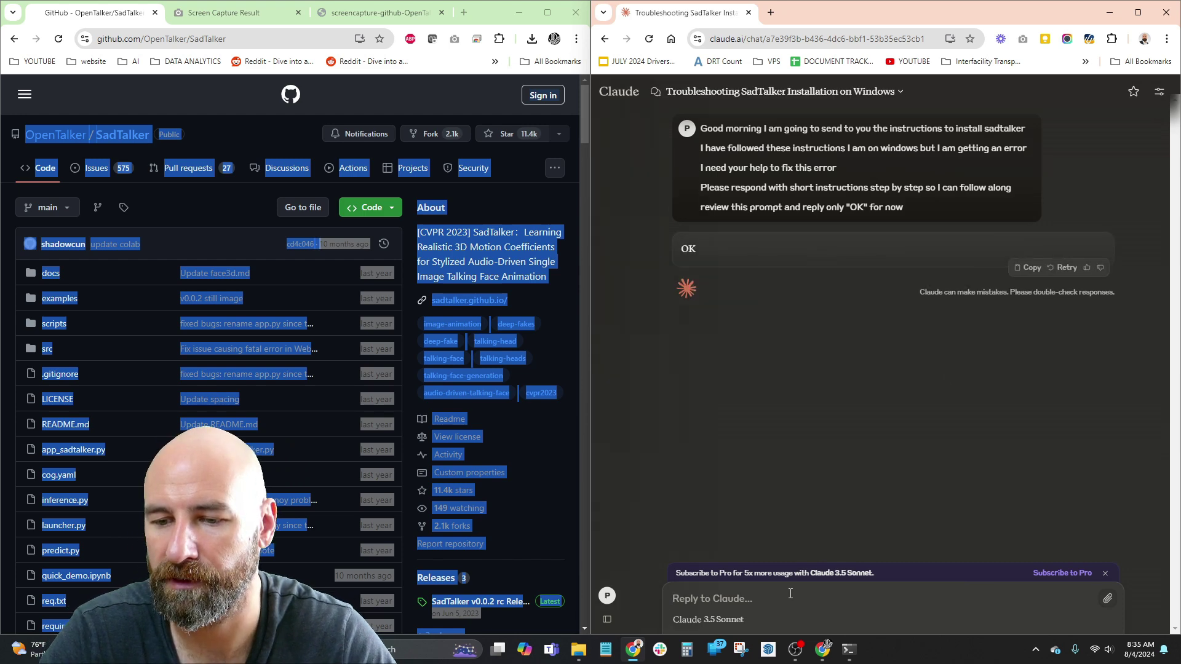
Step: Paste the copied GitHub instructions as an attachment, review them, and send a note that they're pasted
key("ctrl+v")
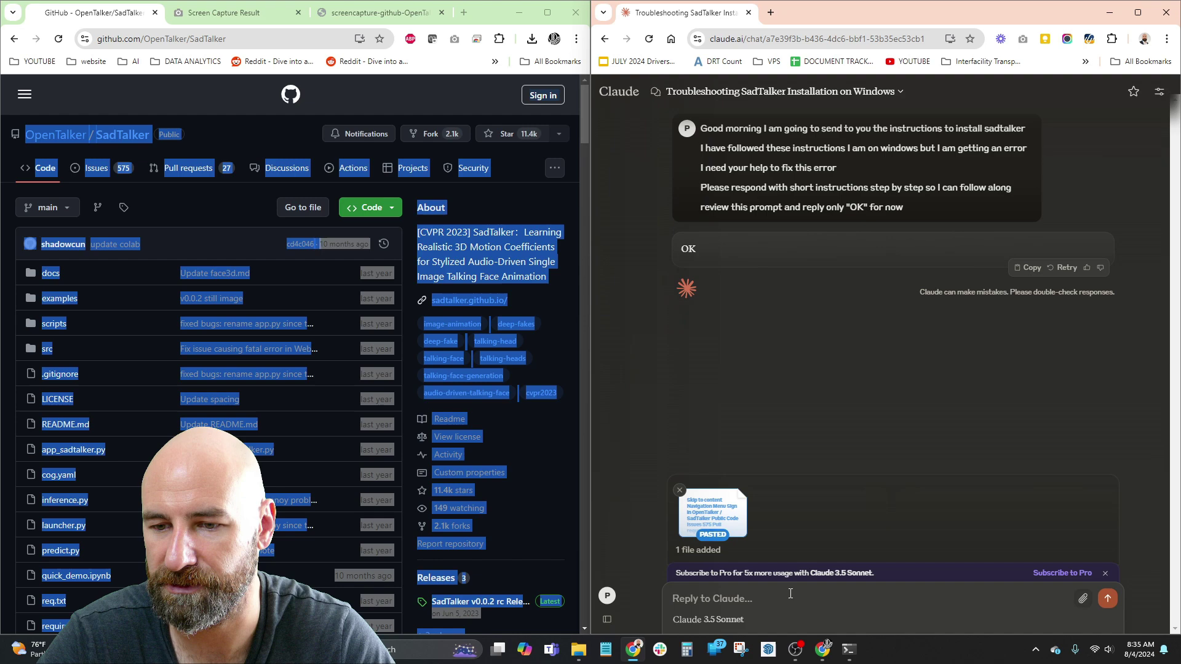
left_click(706, 520)
scroll(704, 514, "down", 15)
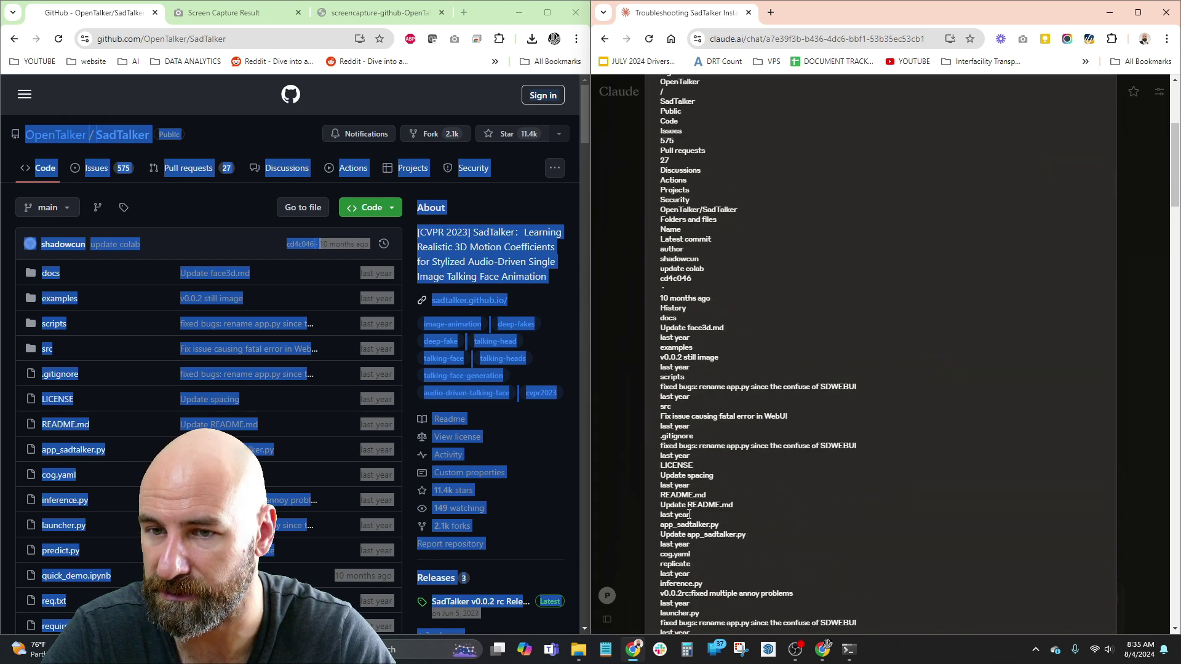
scroll(689, 519, "down", 20)
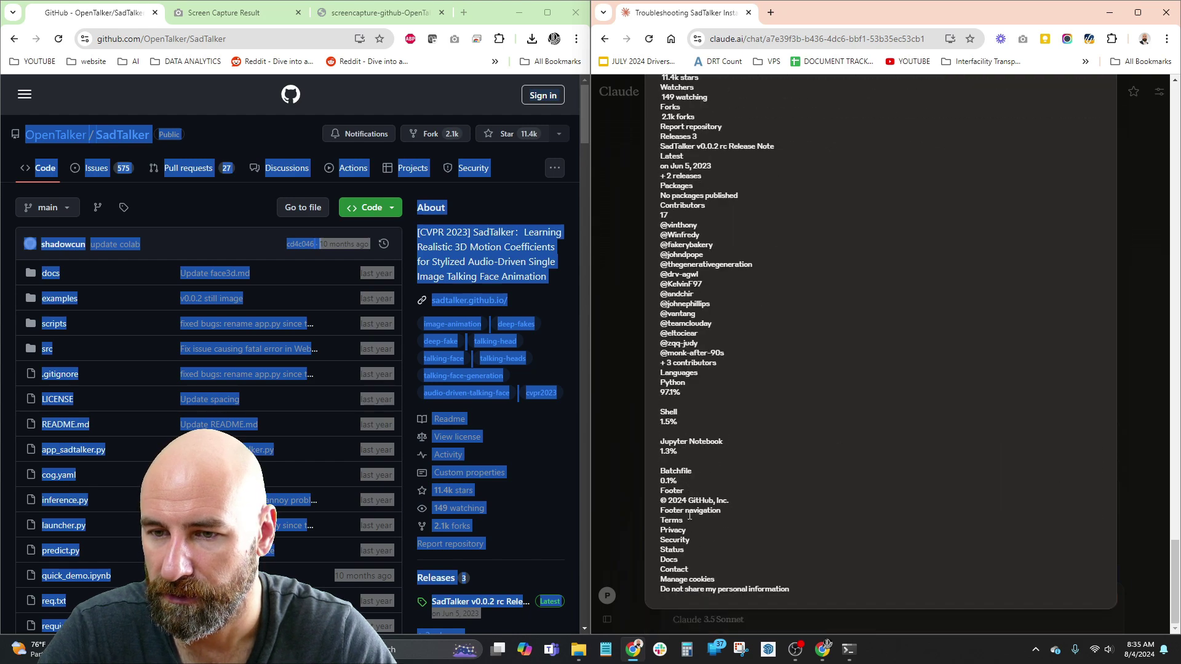
scroll(690, 516, "up", 20)
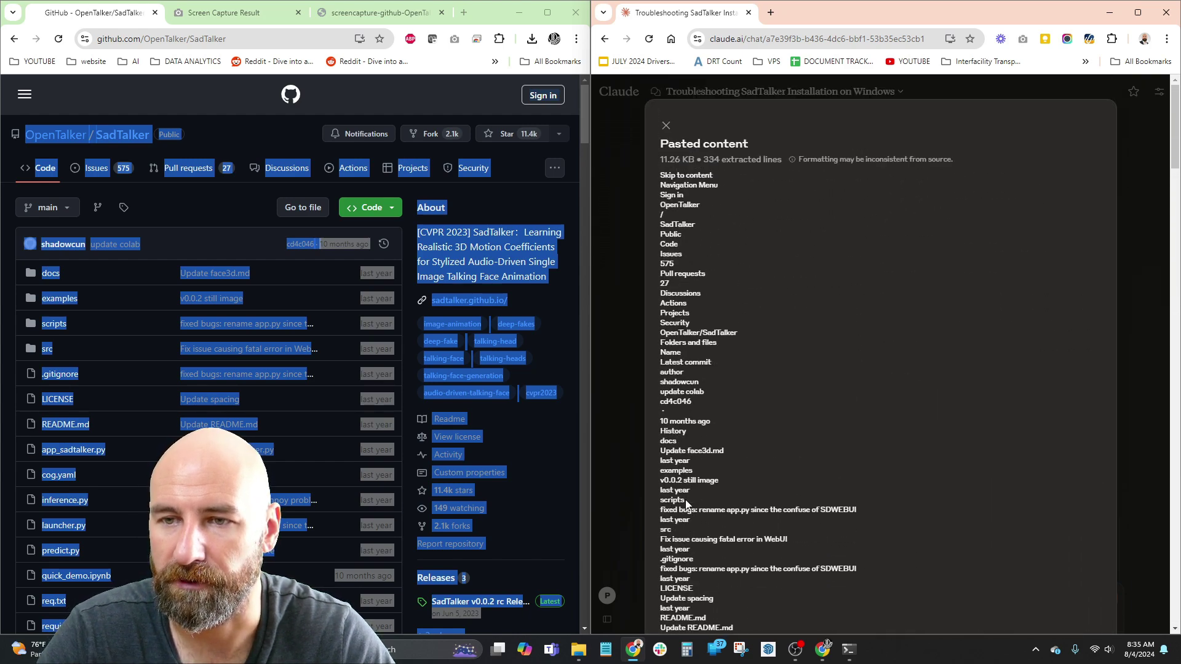
left_click(665, 125)
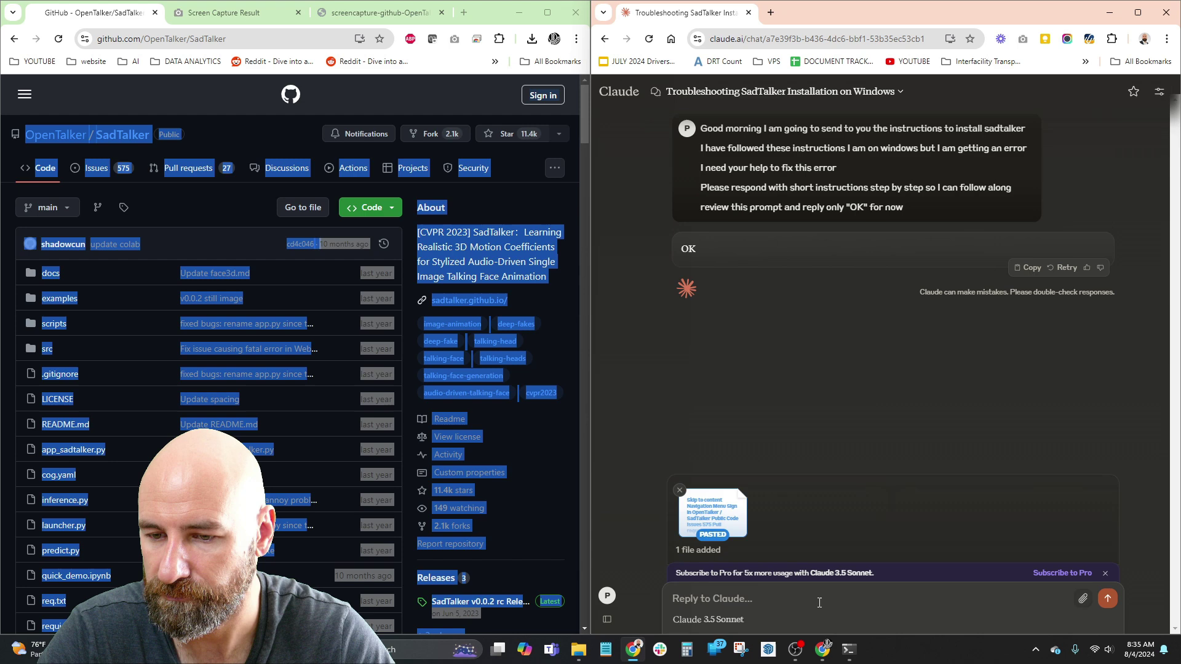
type("I pasted in the instructions review and reply \"OK\" only for now")
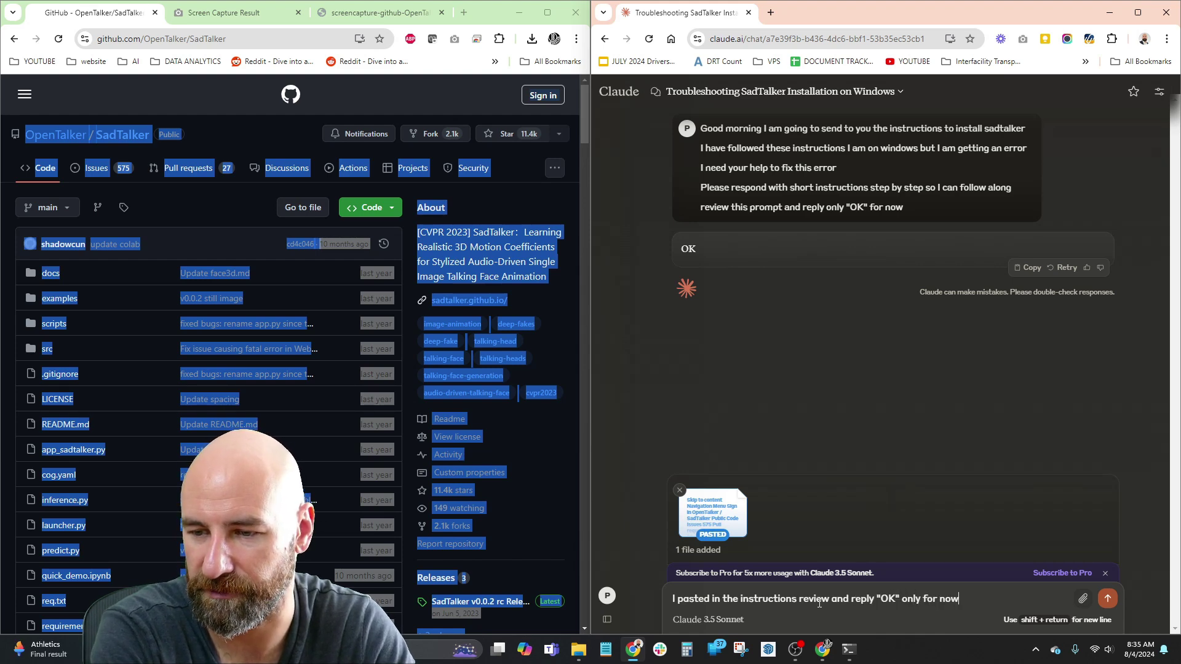
key("Return")
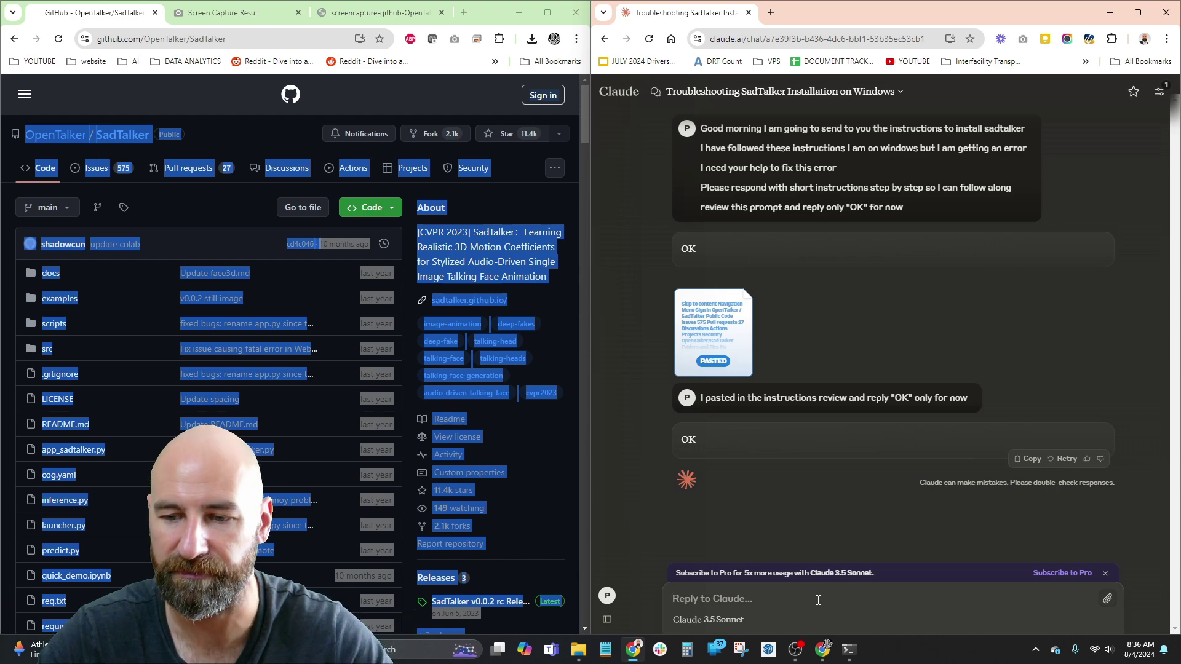
left_click(849, 649)
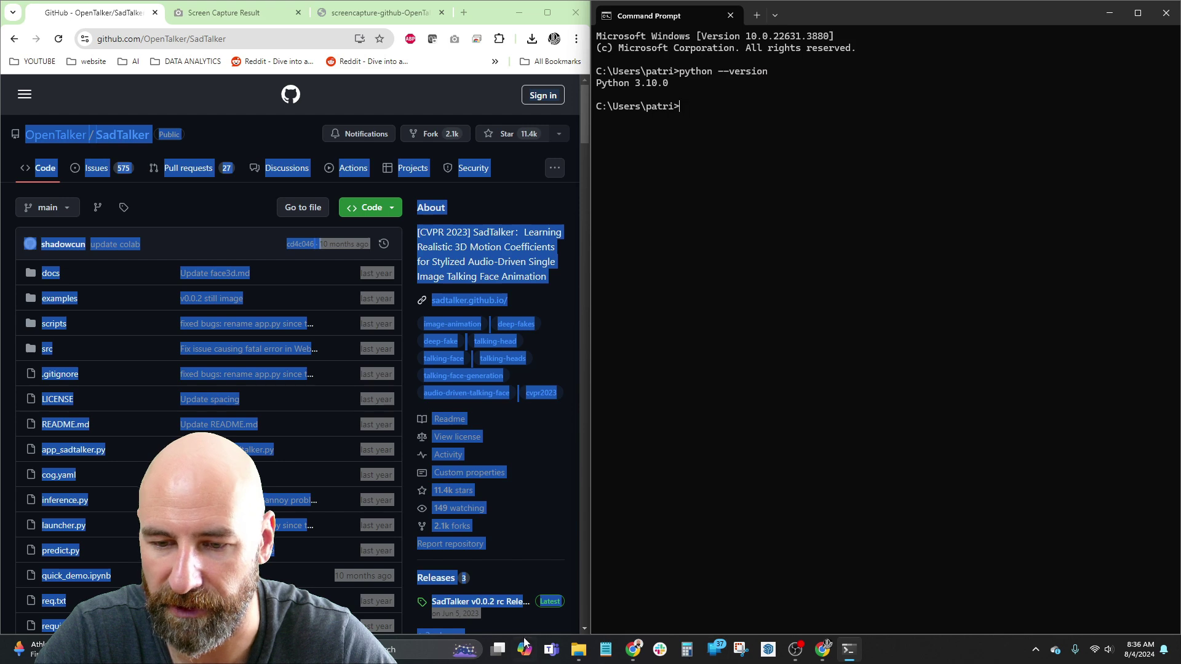
Step: Run webui.bat from C:\SadTalker in File Explorer to launch the SadTalker Web UI
left_click(578, 648)
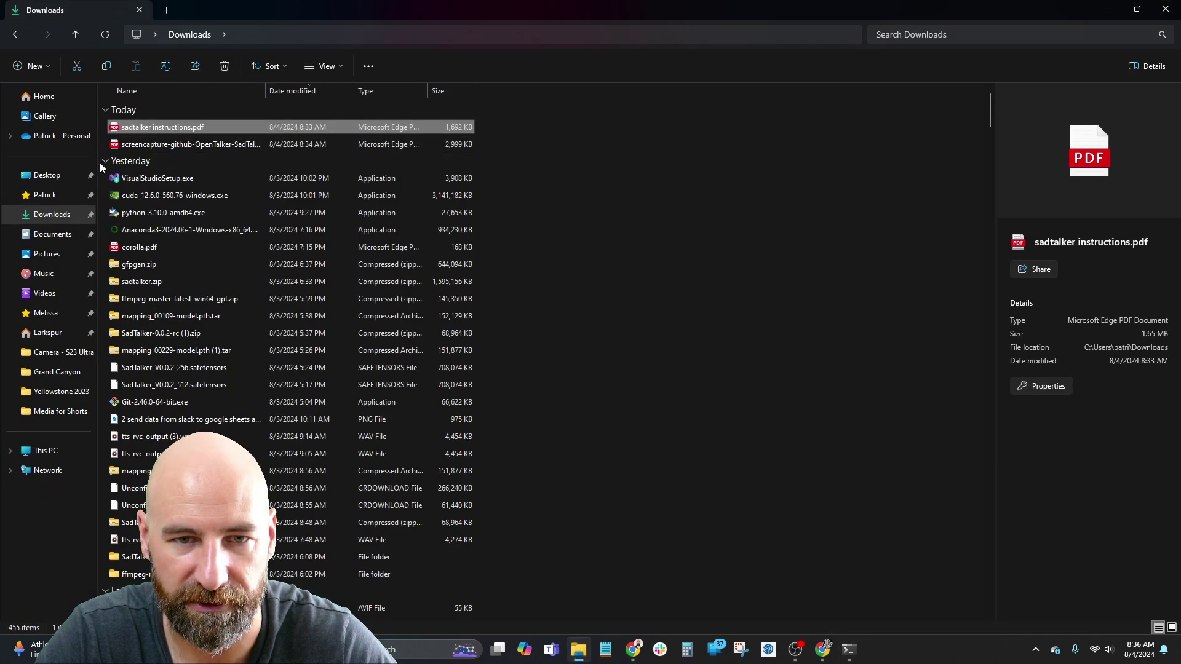
left_click(59, 200)
left_click(234, 36)
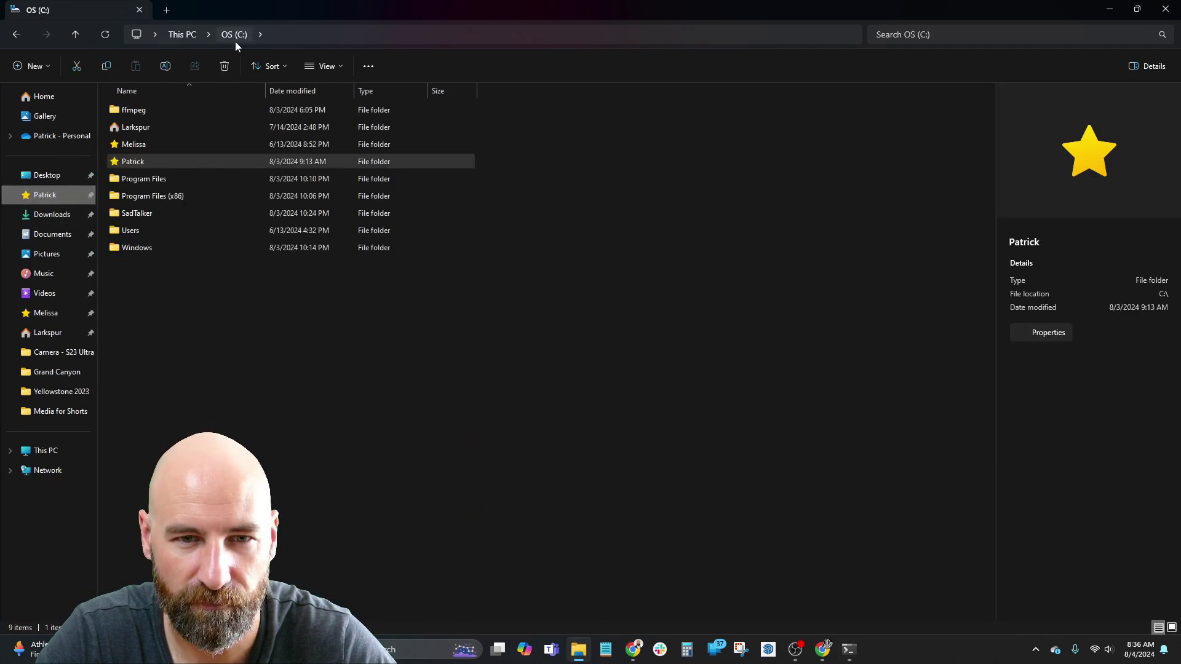
double_click(153, 227)
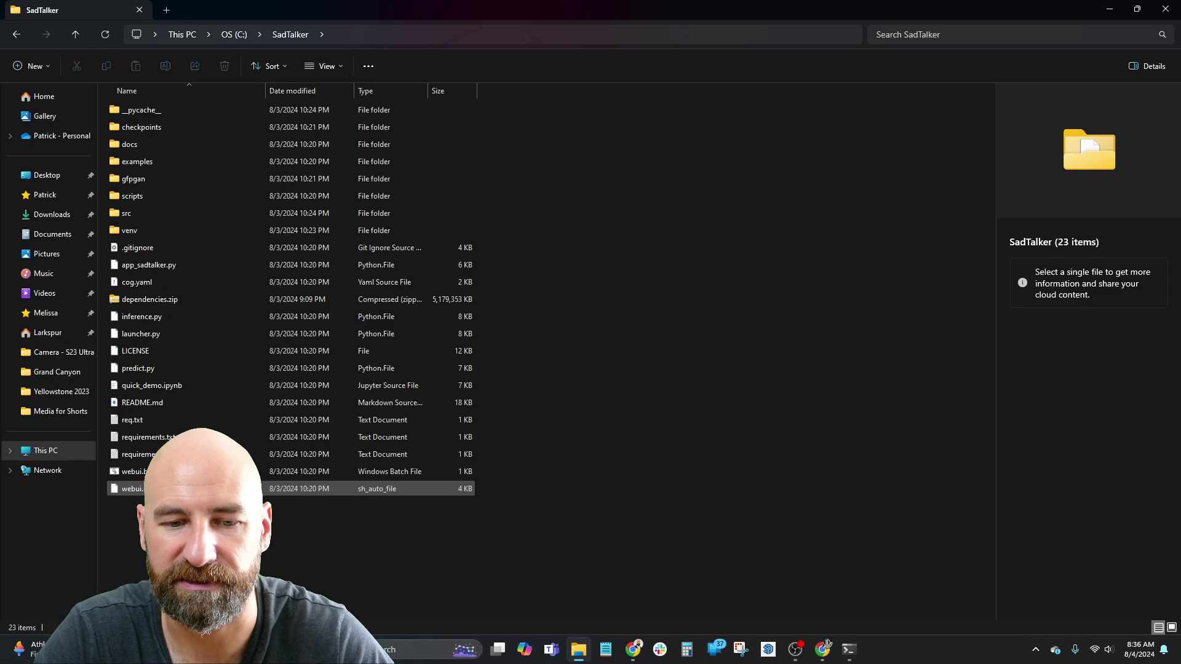
double_click(203, 471)
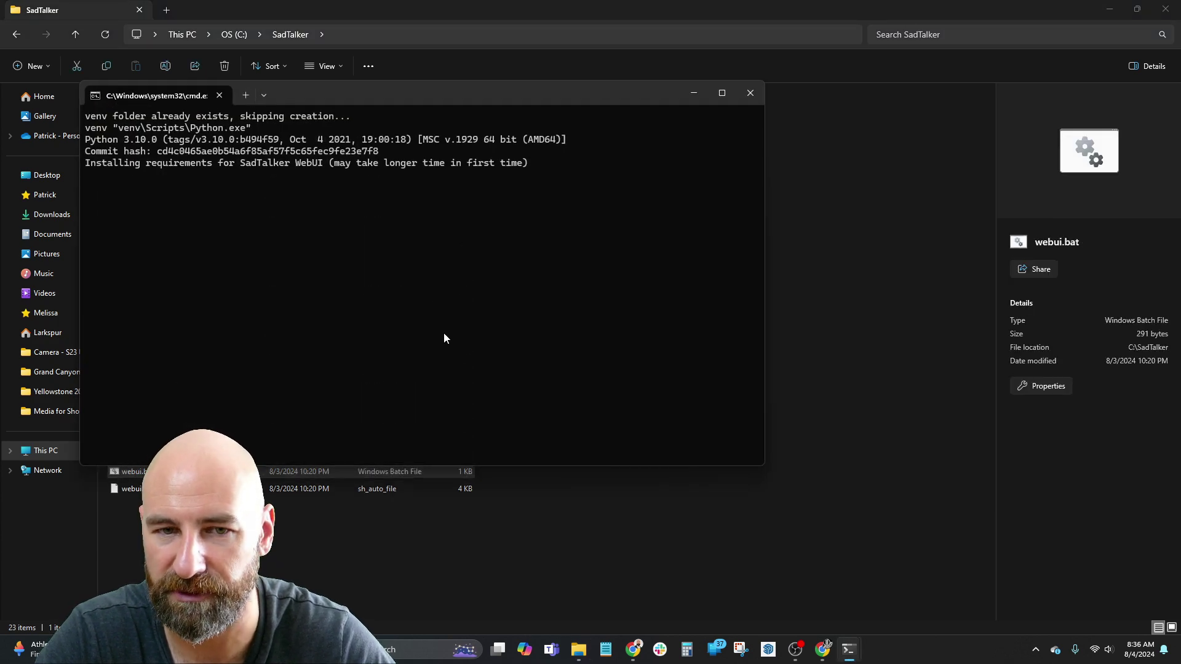
Step: Snap the launch console to the left half and minimize the other windows
left_click(1112, 9)
key("super+Right")
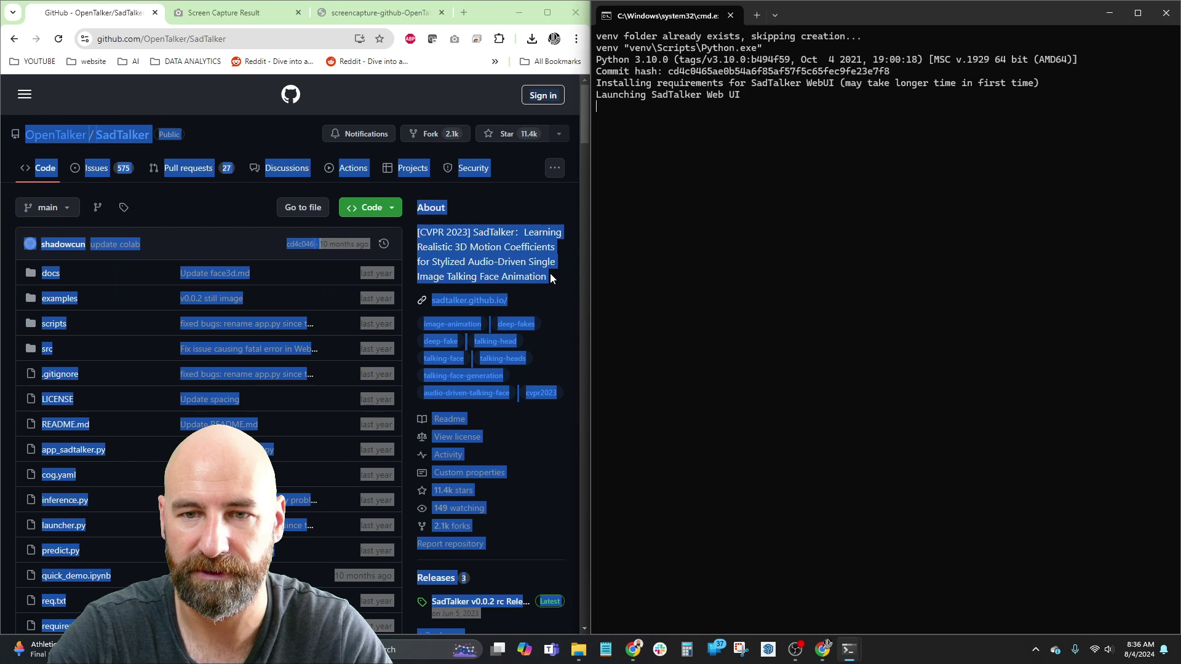
key("super+Down")
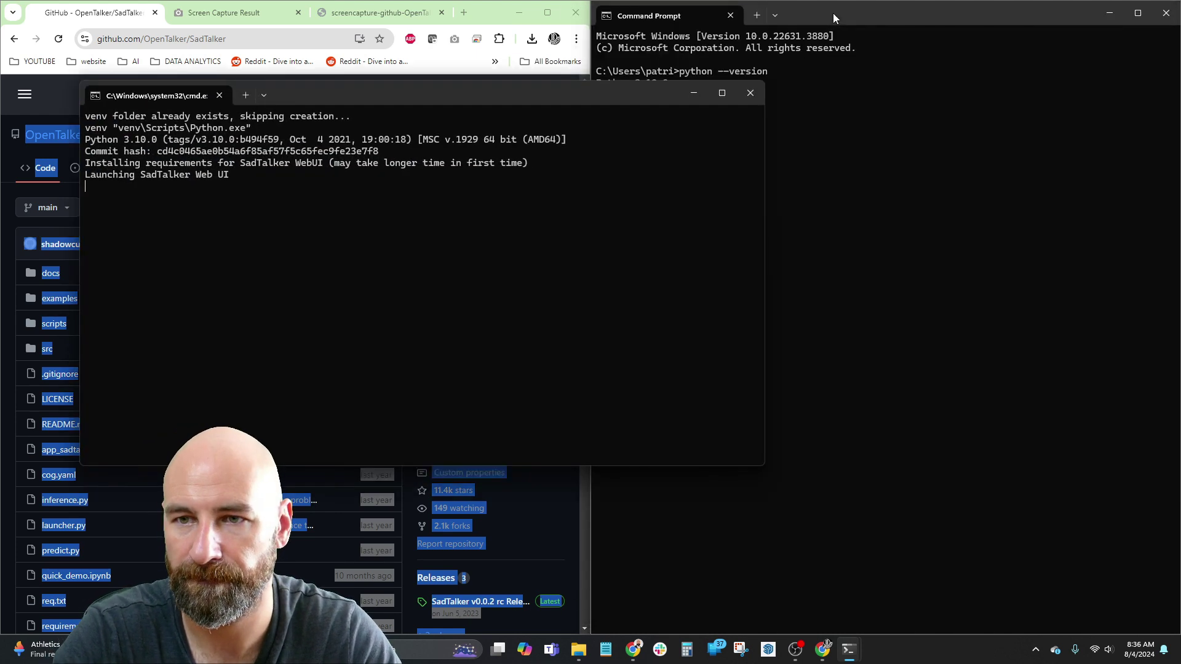
key("super+Left")
left_click(1109, 13)
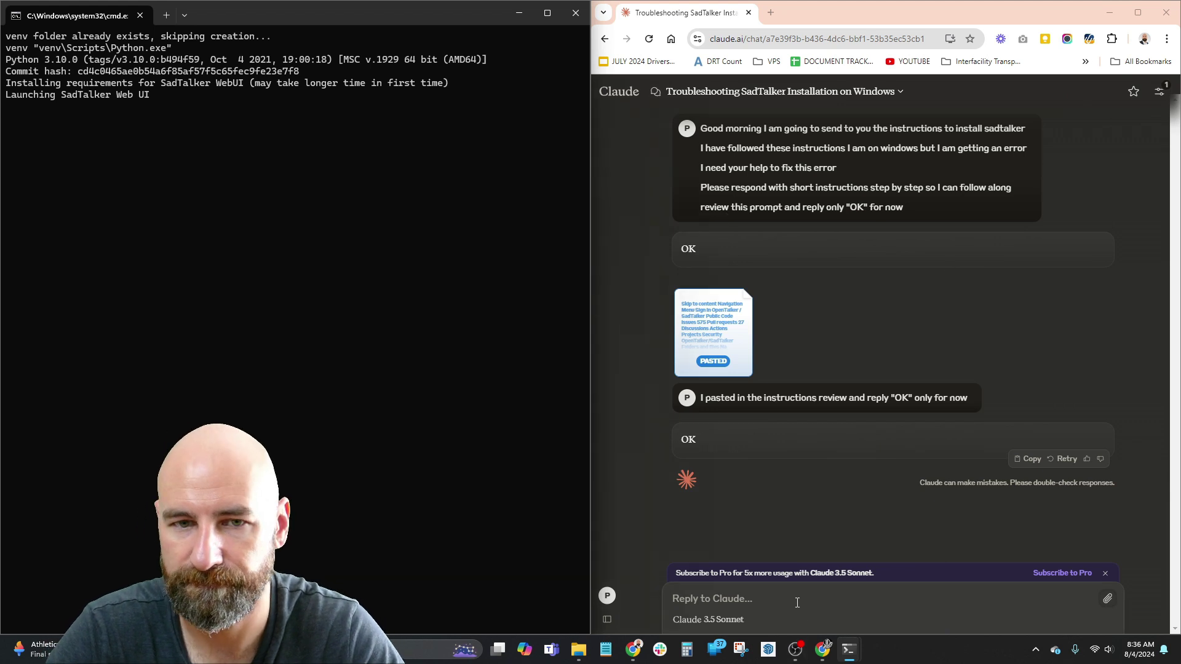
Step: Copy the 'Row' object has no attribute 'style' traceback into Claude and highlight 'Gradio library' in its answer
left_click(797, 603)
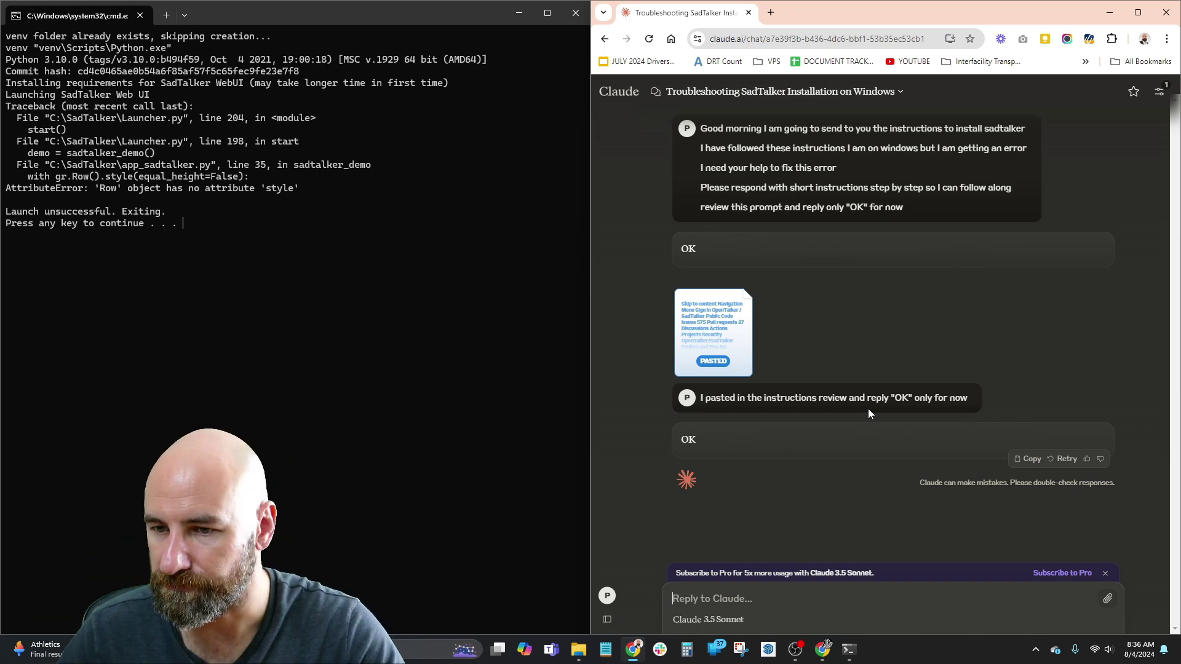
left_click_drag(238, 225, 10, 38)
key("ctrl+c")
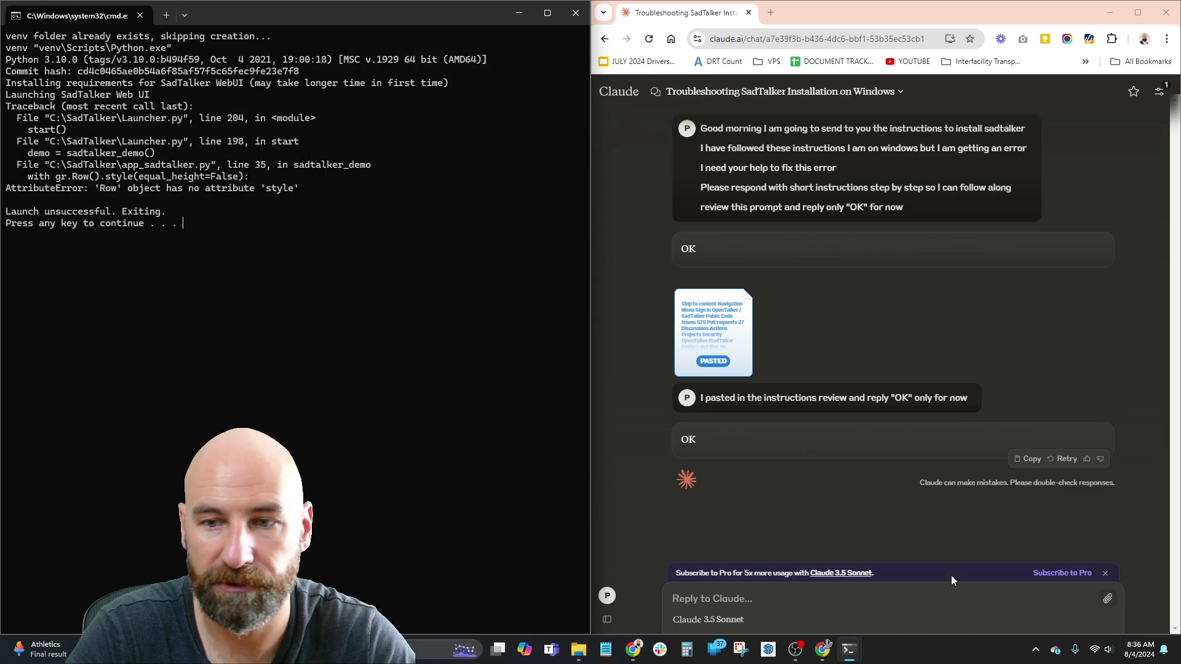
left_click(869, 605)
key("ctrl+v")
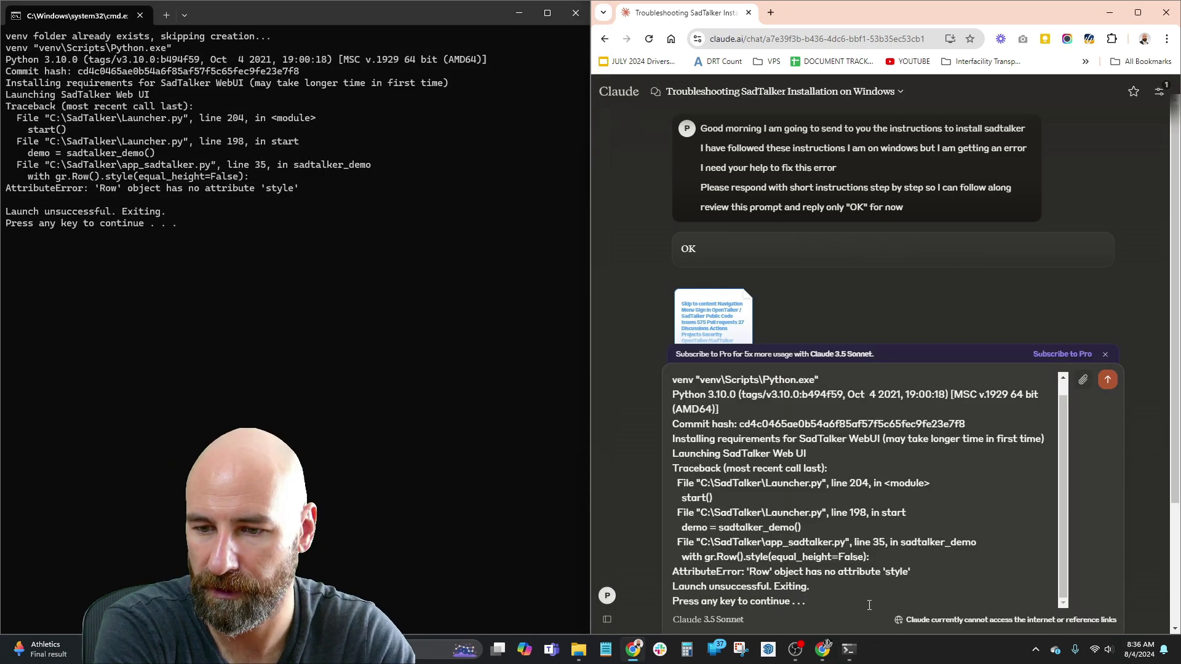
key("Return")
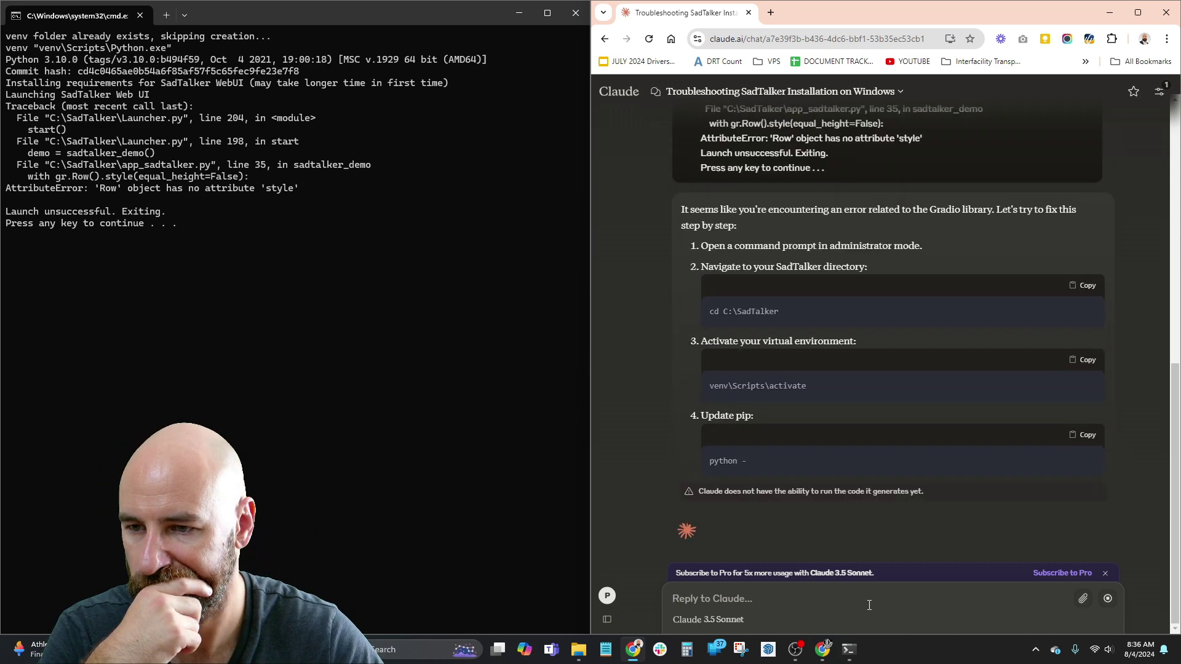
scroll(935, 271, "up", 5)
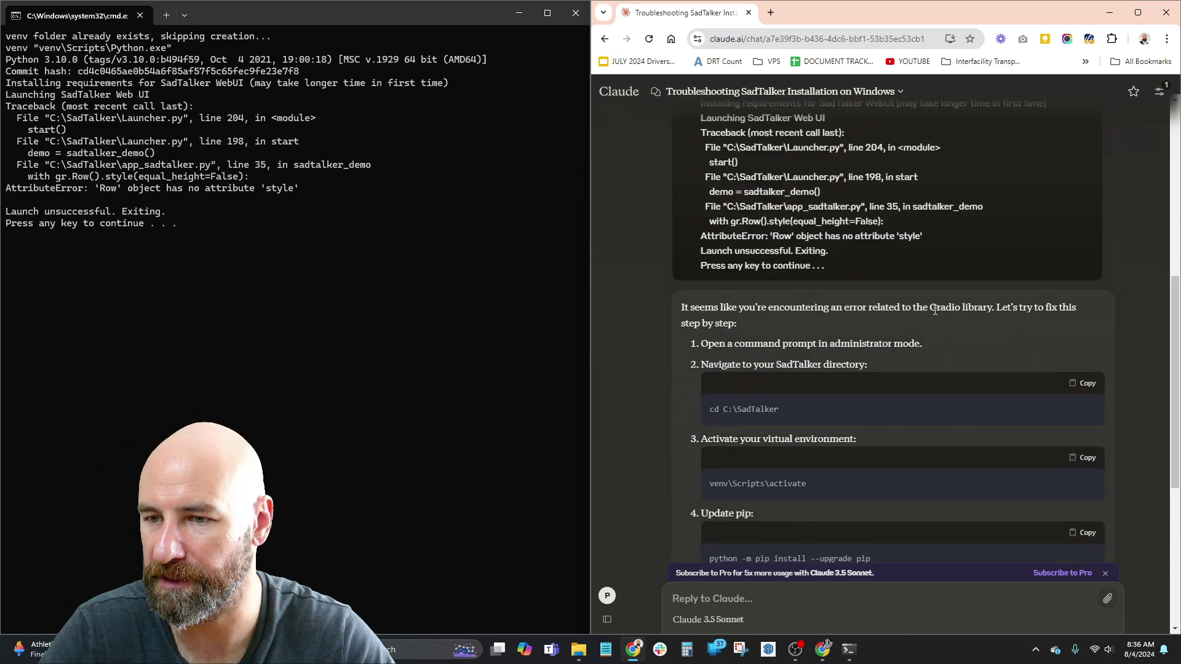
left_click_drag(935, 310, 988, 311)
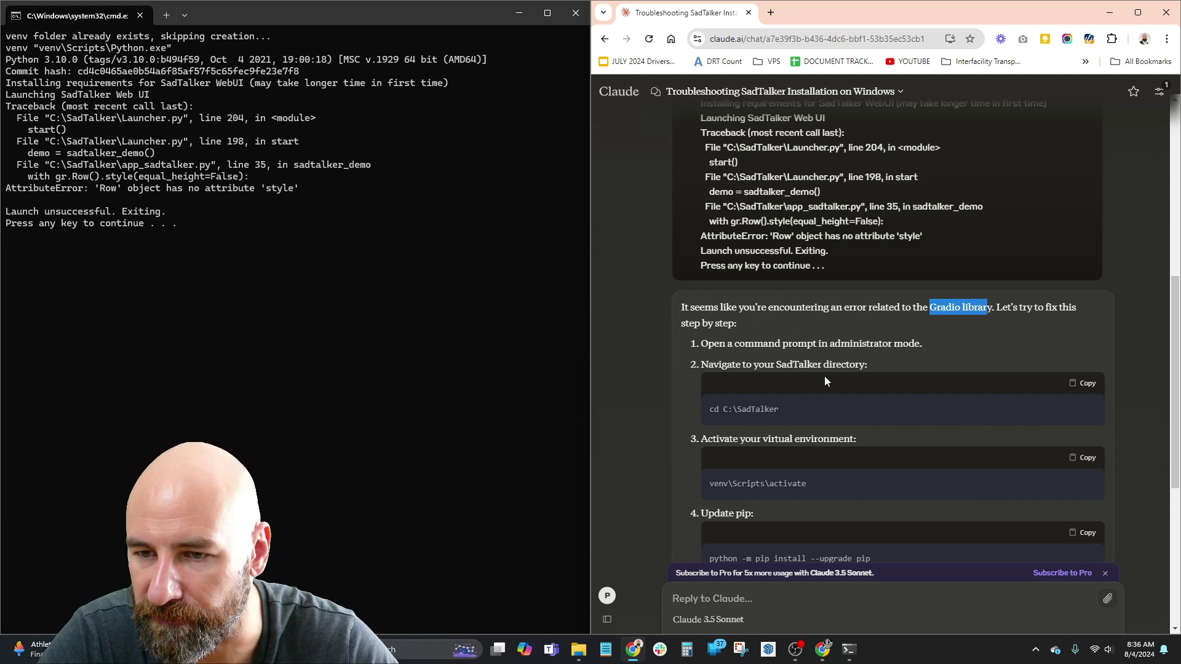
scroll(811, 378, "down", 1)
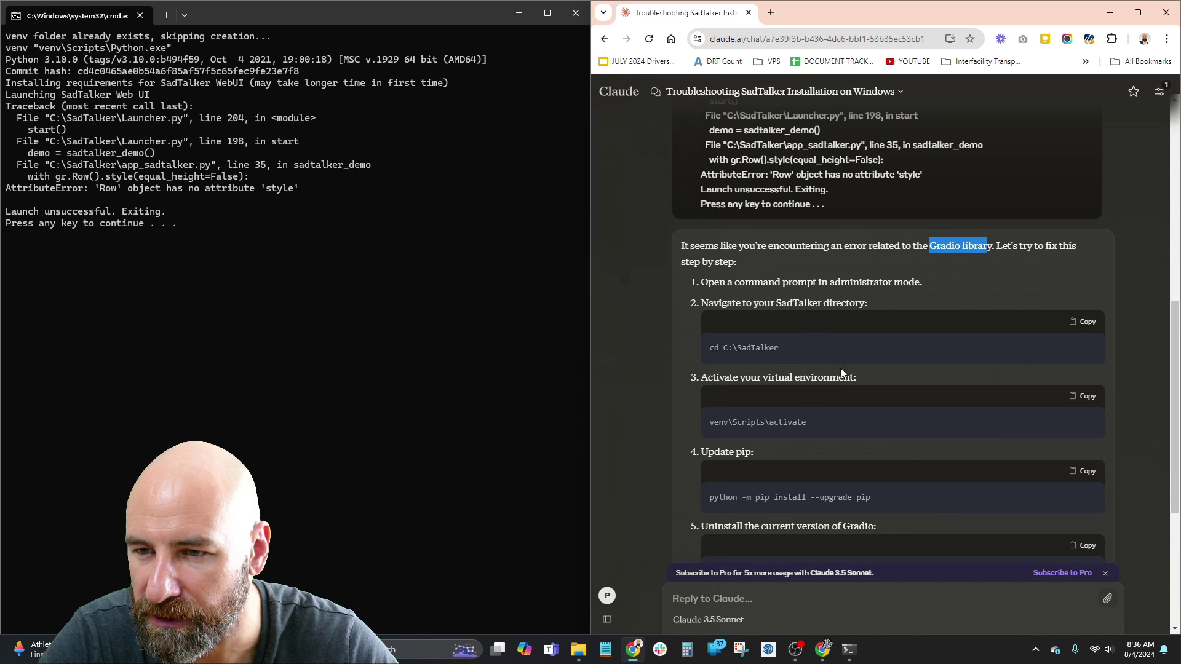
Step: In an administrator Command Prompt, go to C:\SadTalker and activate its virtual environment
key("super")
type("cm")
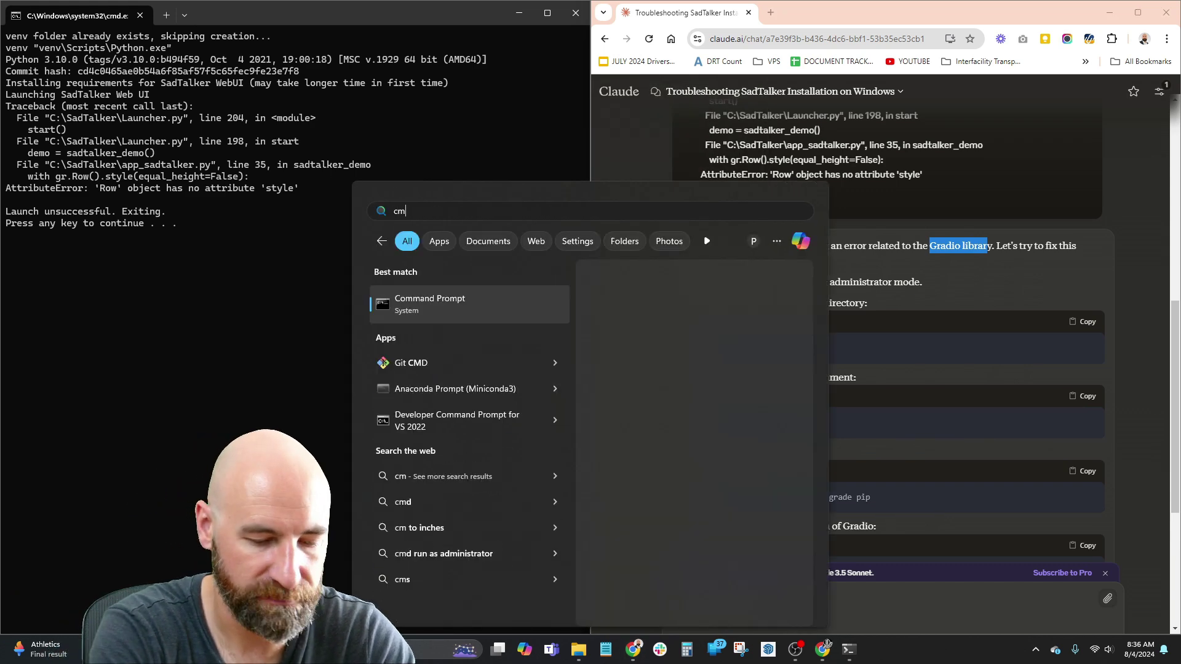
type("d")
right_click(486, 299)
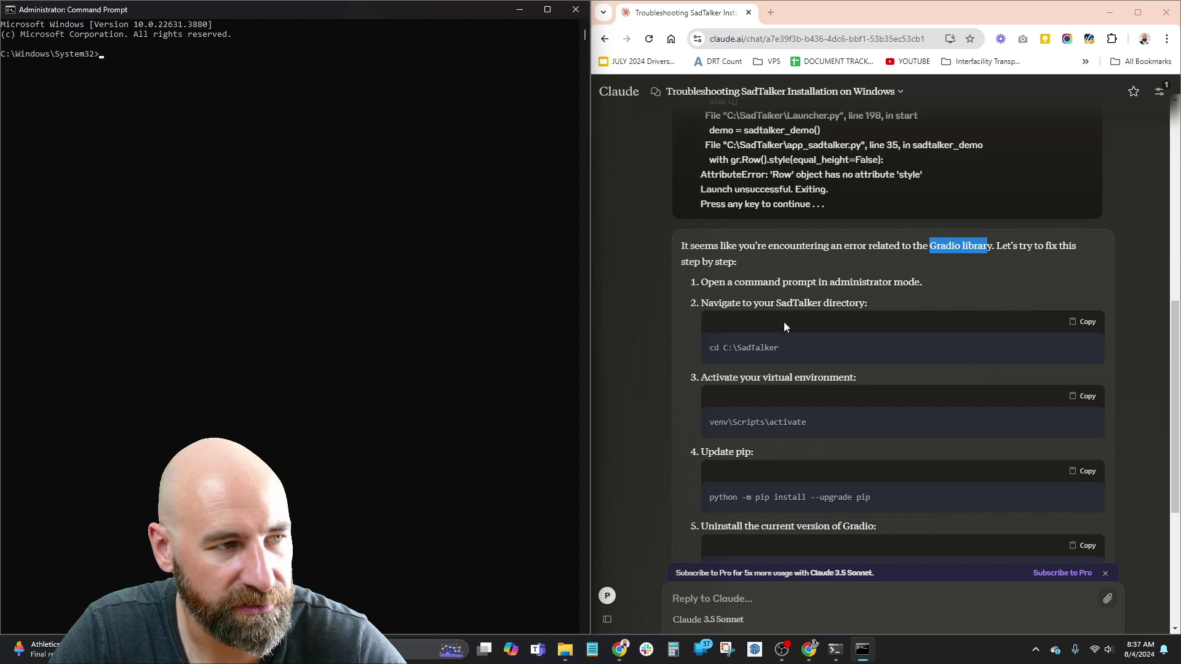
left_click(1083, 322)
left_click(269, 231)
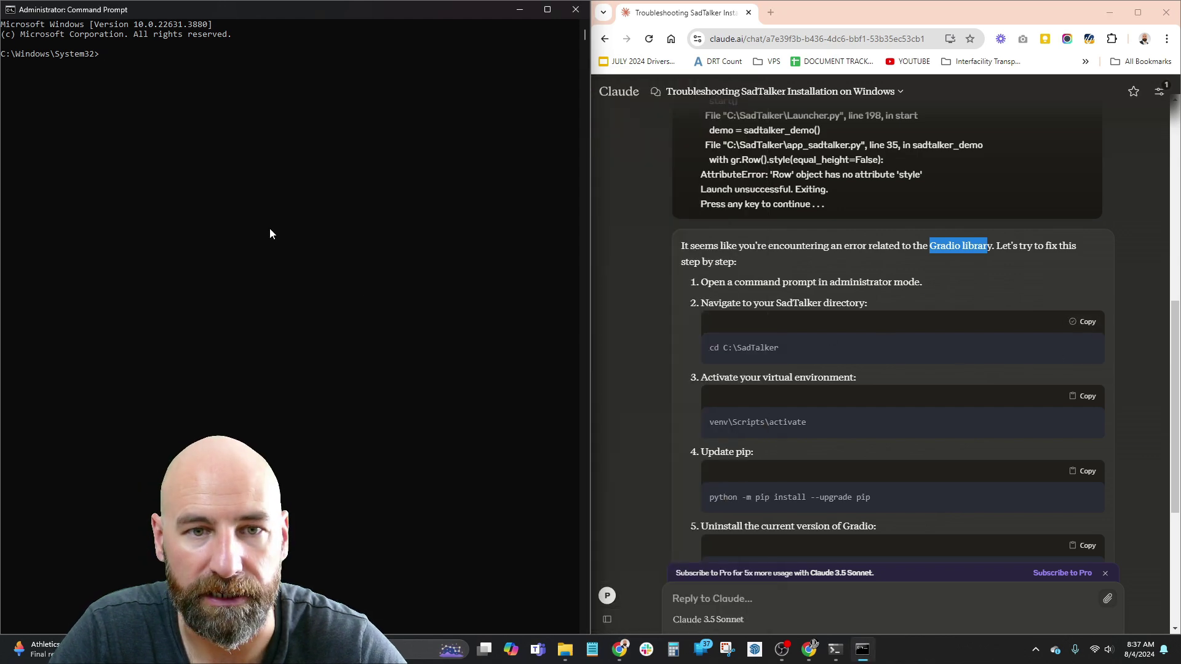
key("ctrl+v")
key("Return")
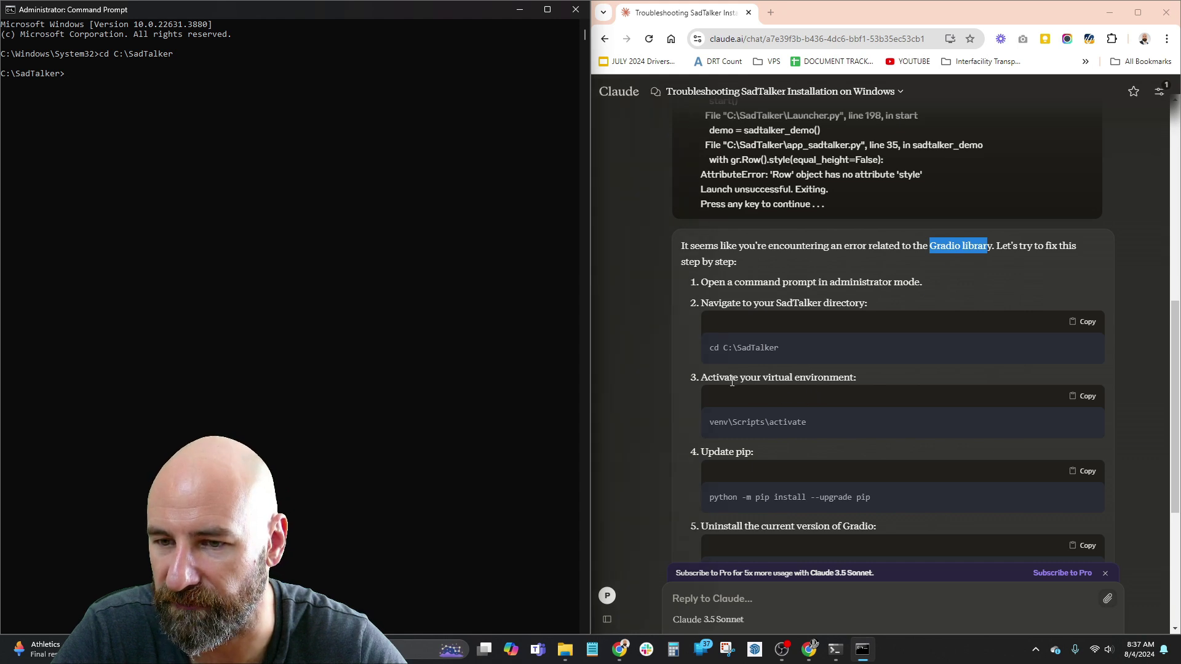
left_click(1087, 397)
left_click(264, 363)
key("ctrl+v")
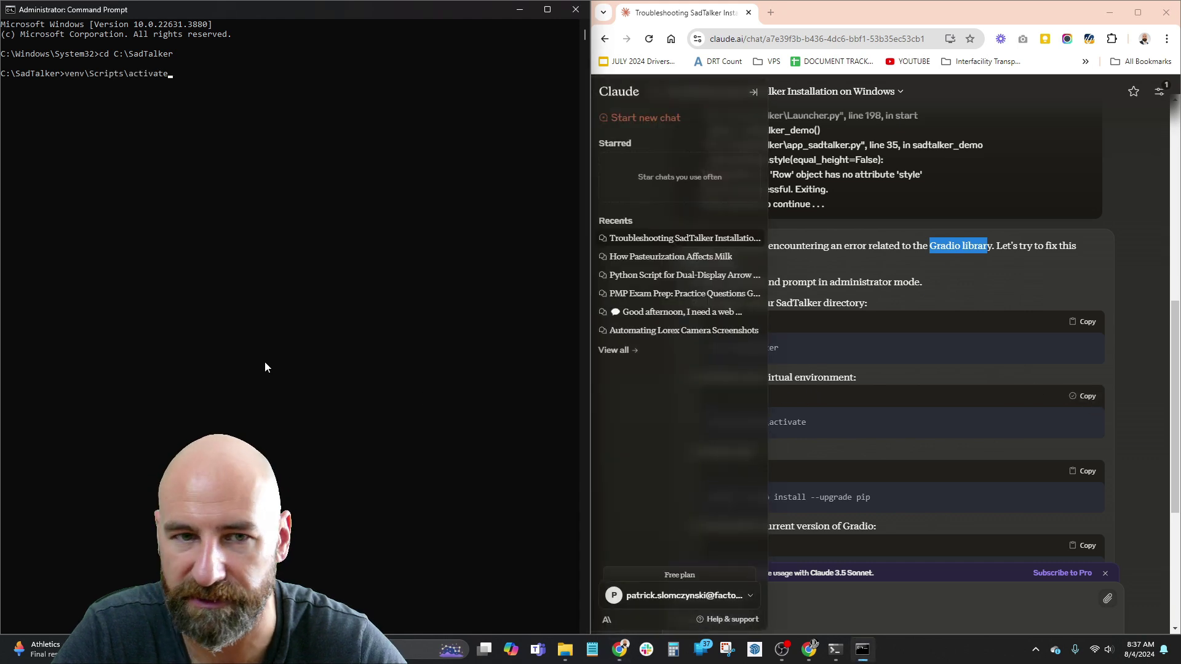
key("Return")
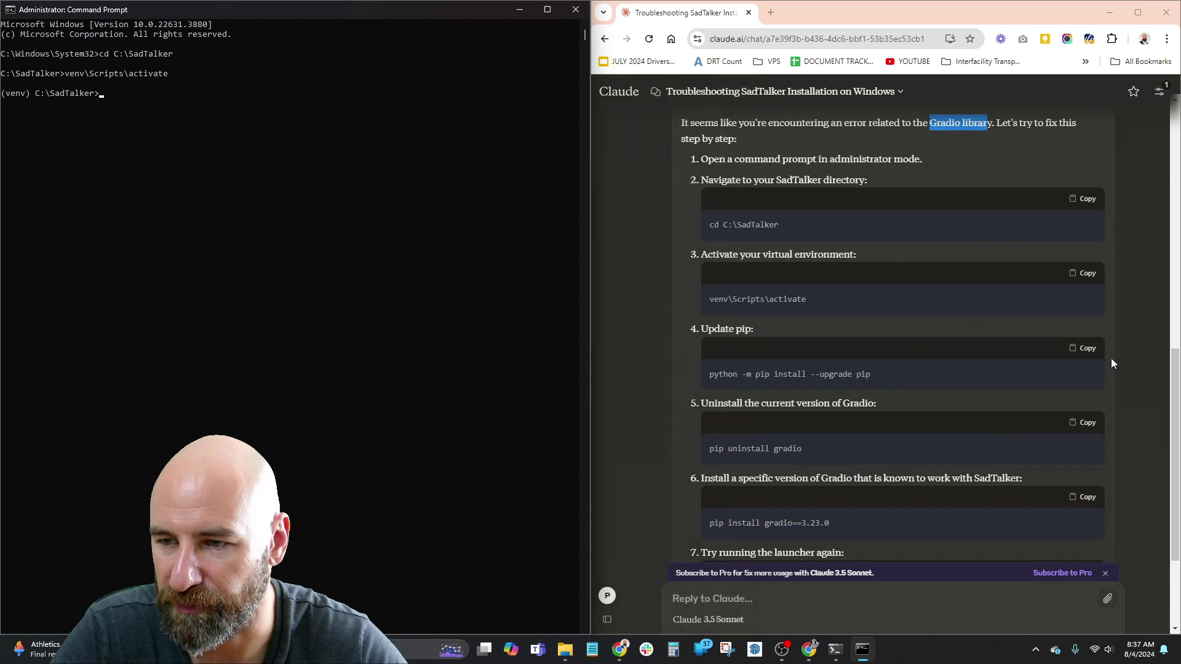
Step: Upgrade pip to 24.2 and uninstall gradio 4.40.0, confirming with y
left_click(1086, 348)
left_click(86, 281)
key("ctrl+v")
key("Return")
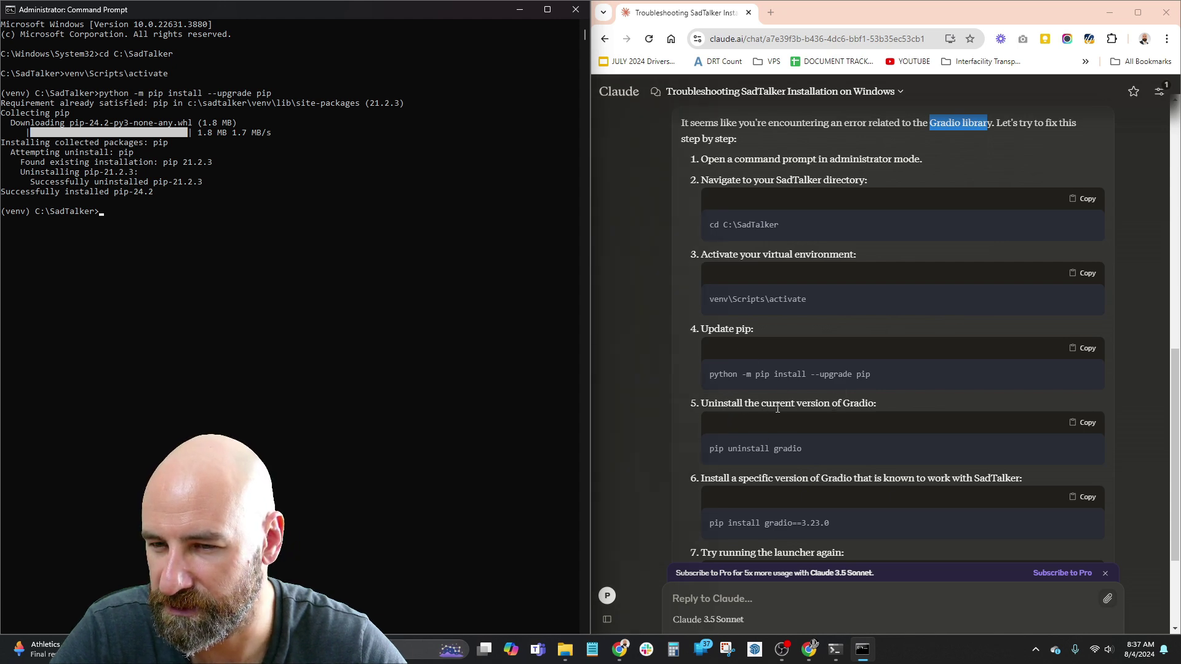
left_click(1082, 422)
right_click(223, 341)
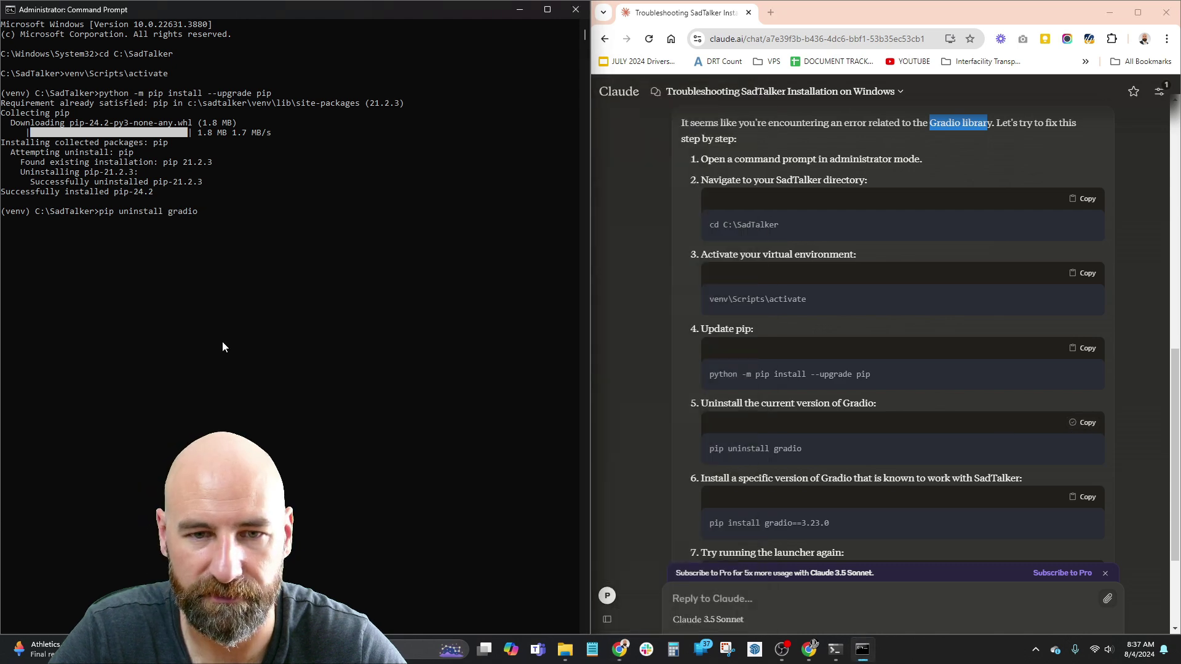
key("Return")
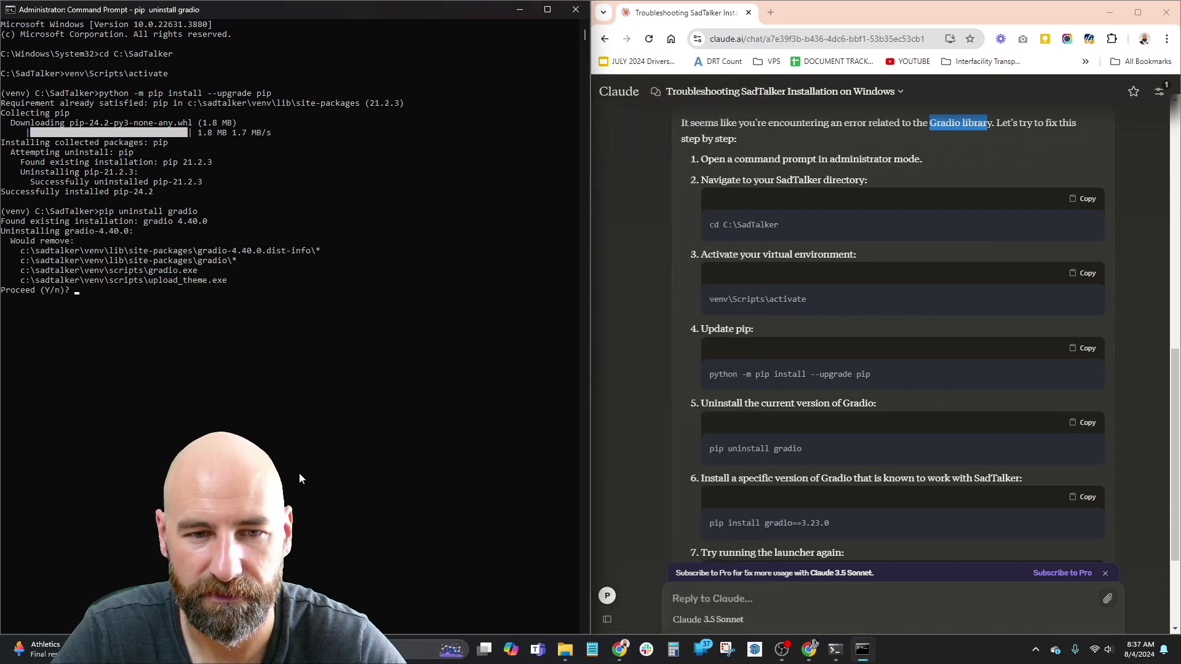
type("y")
key("Return")
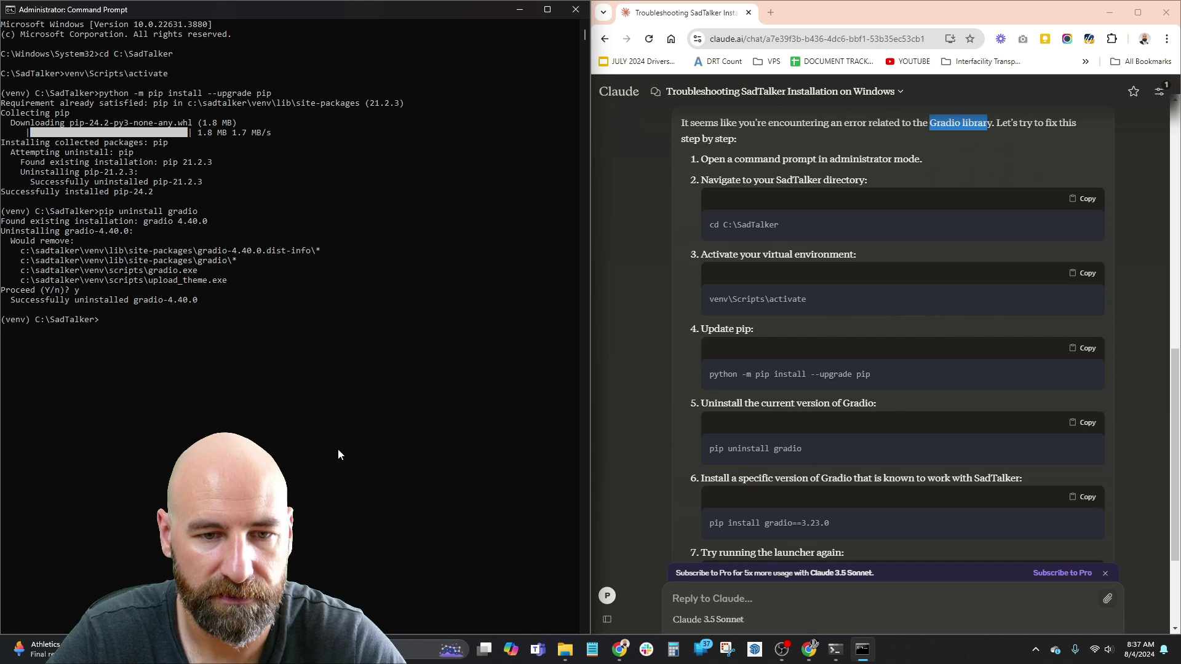
Step: Install Gradio 3.23.0 with pip install gradio==3.23.0
scroll(769, 428, "down", 2)
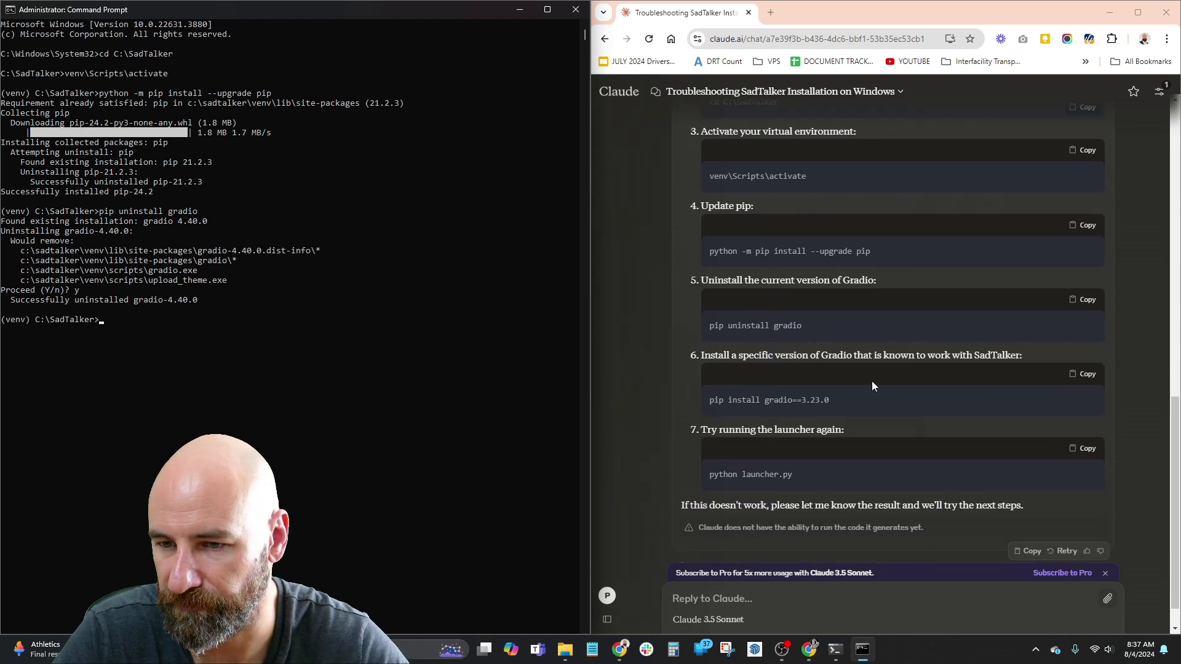
left_click(1088, 376)
left_click(367, 396)
key("ctrl+v")
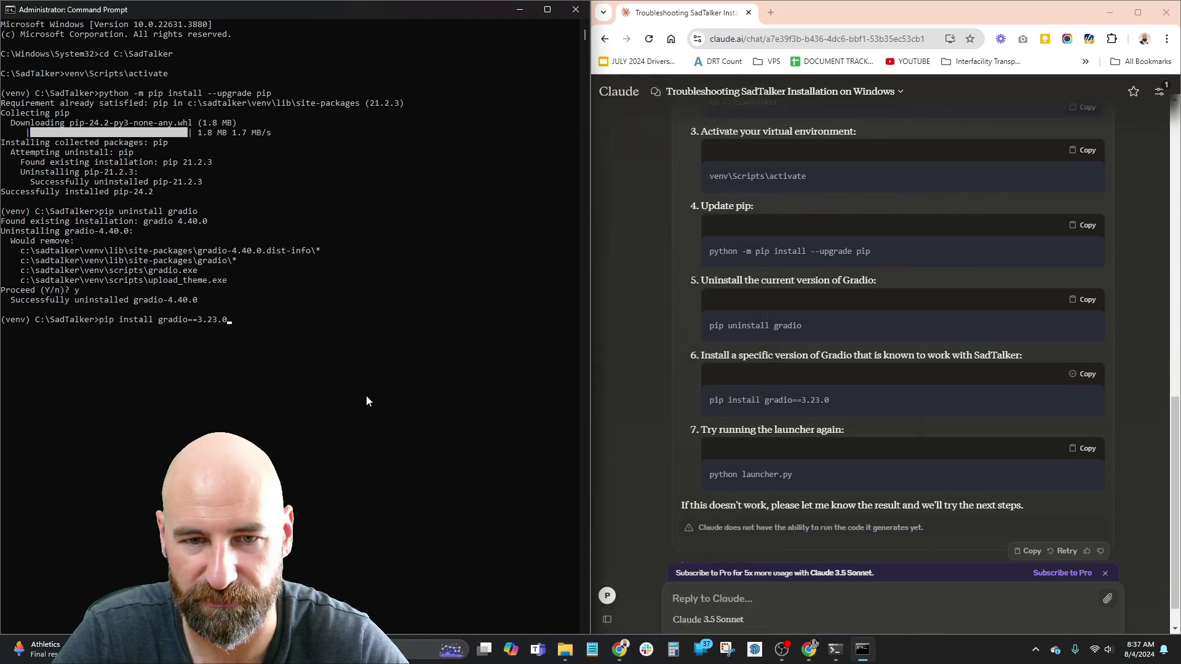
key("Return")
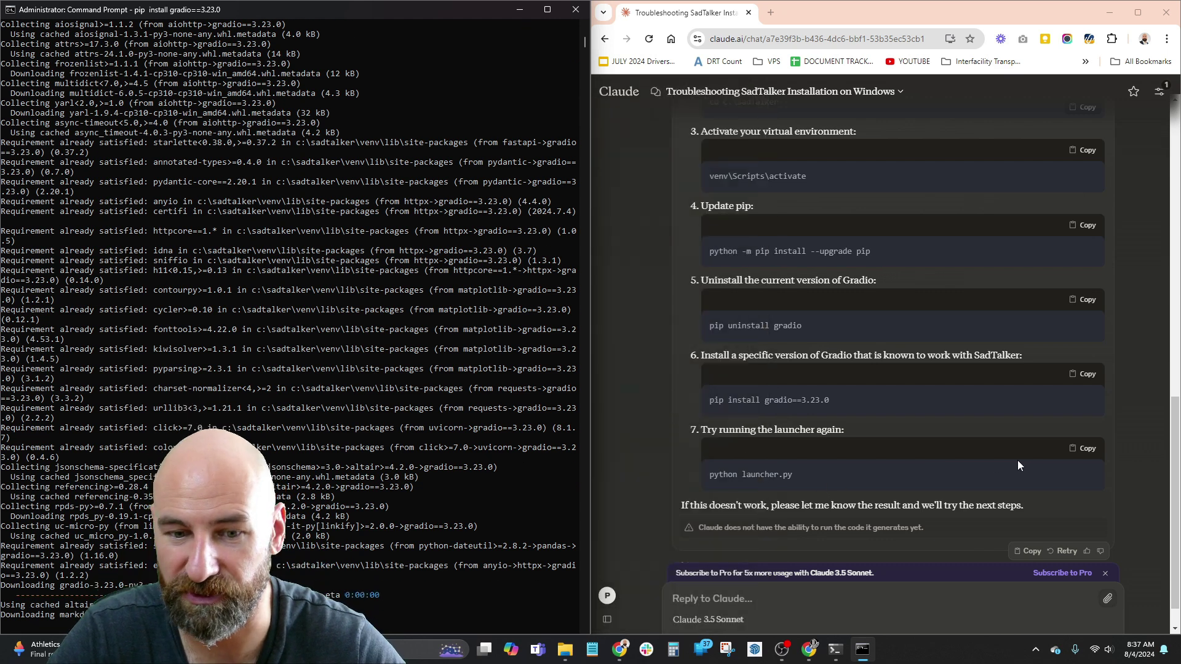
scroll(866, 474, "down", 1)
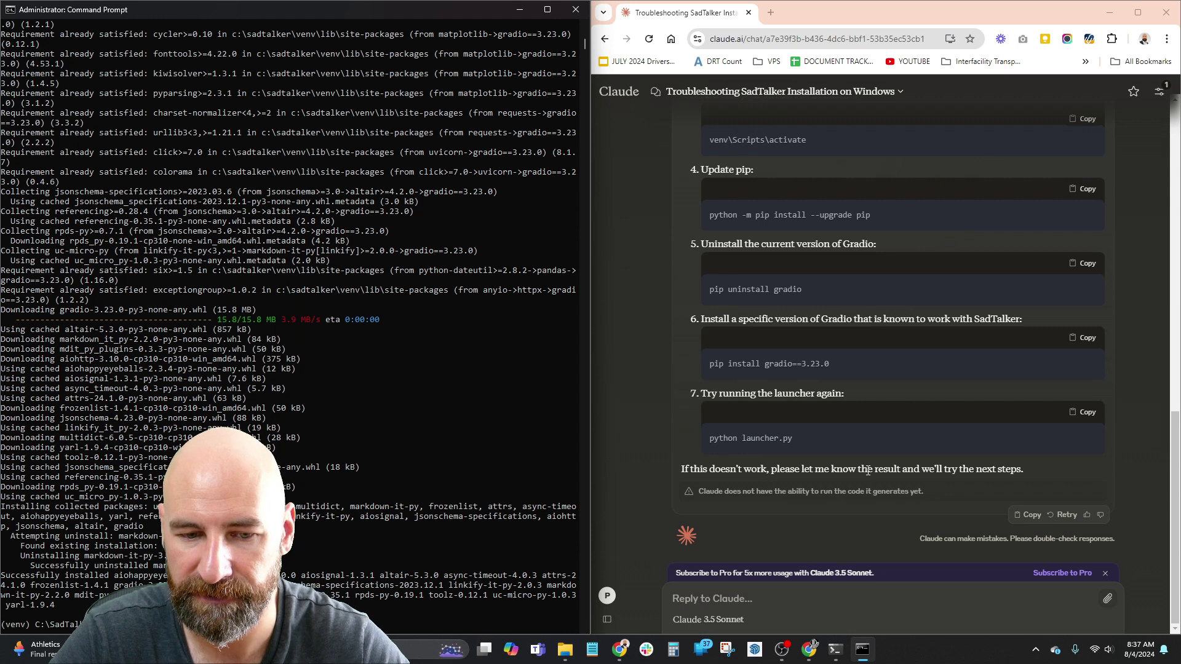
left_click(1086, 414)
left_click(440, 441)
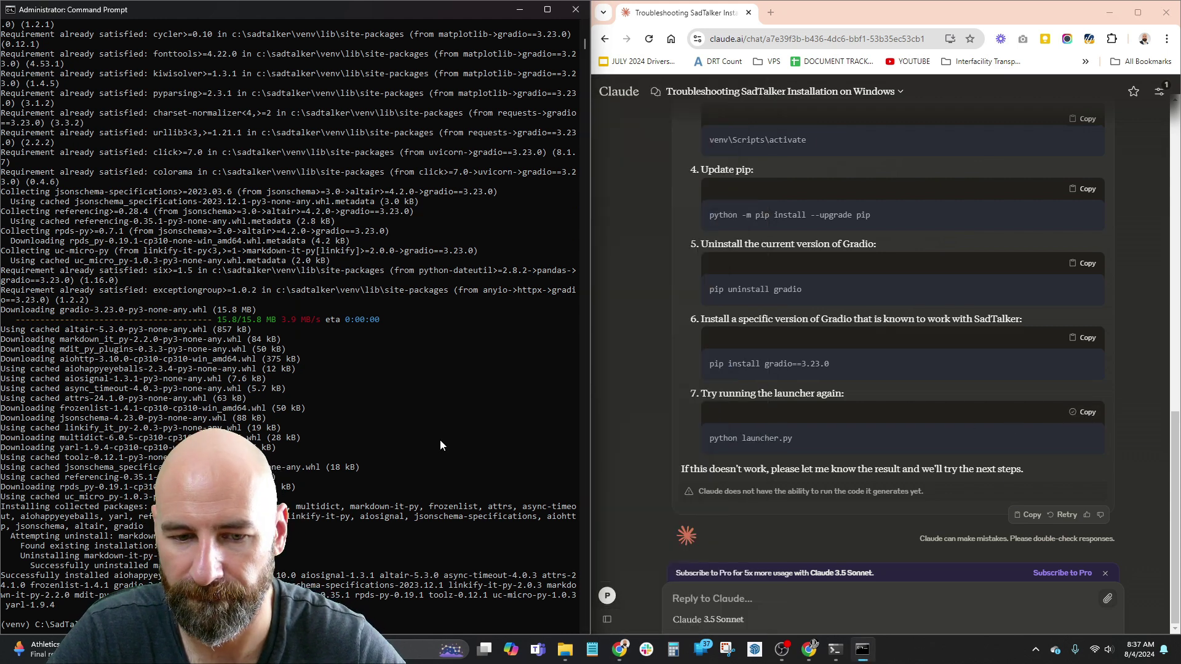
key("ctrl+v")
key("Return")
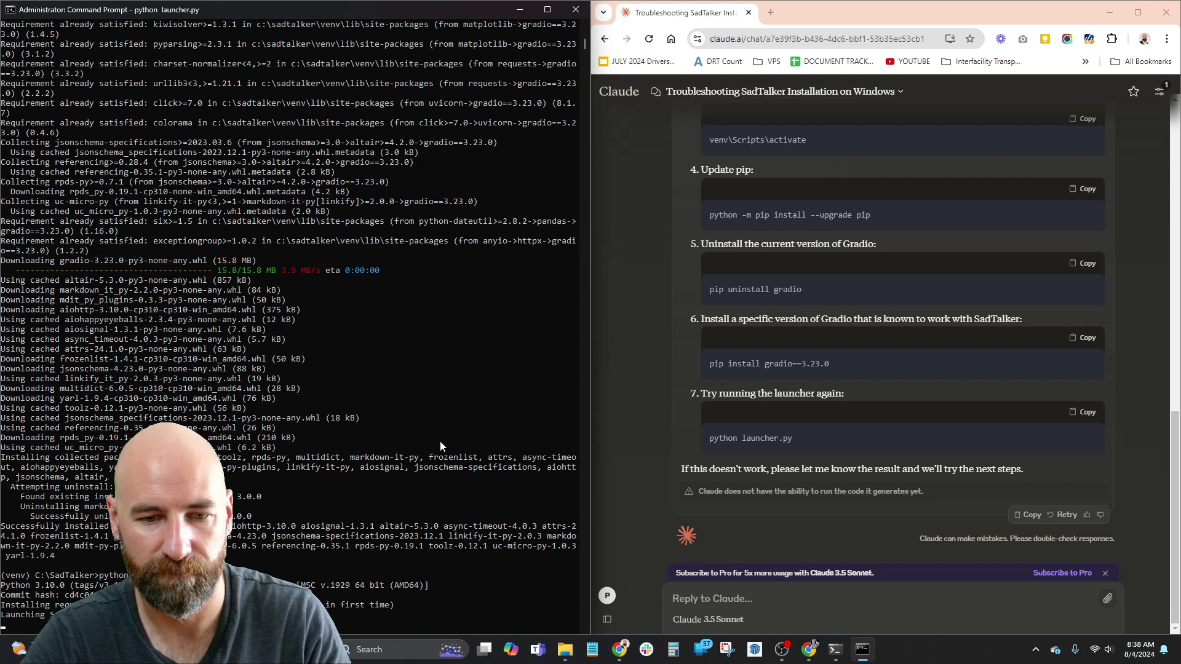
scroll(440, 442, "down", 14)
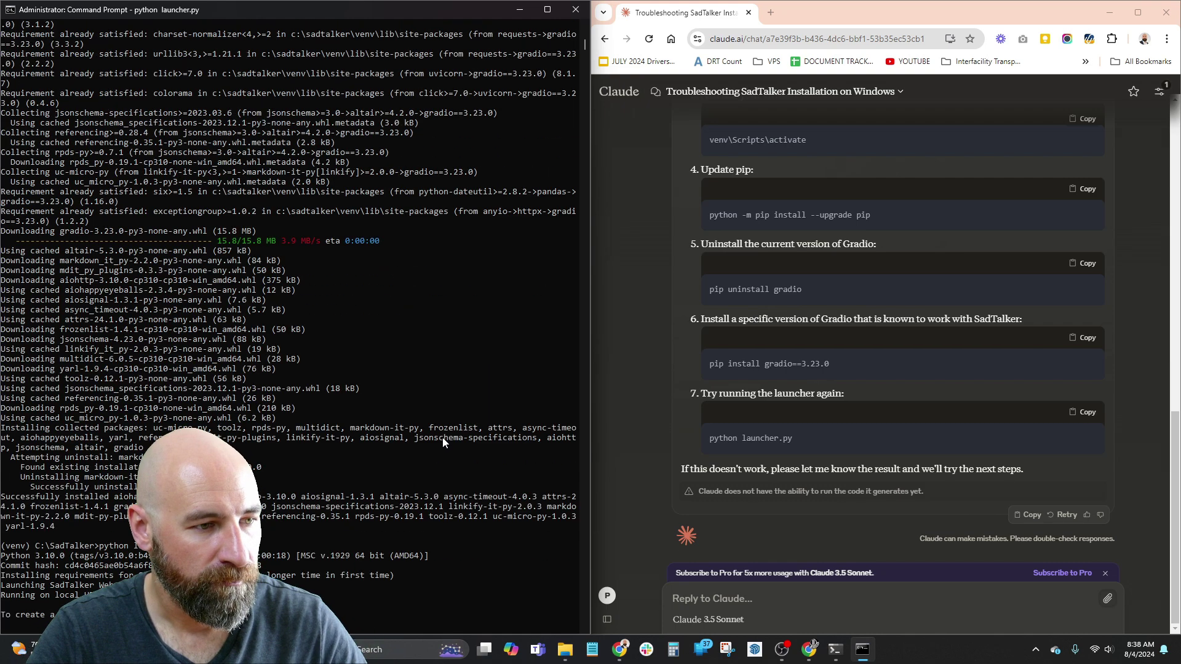
scroll(443, 439, "down", 4)
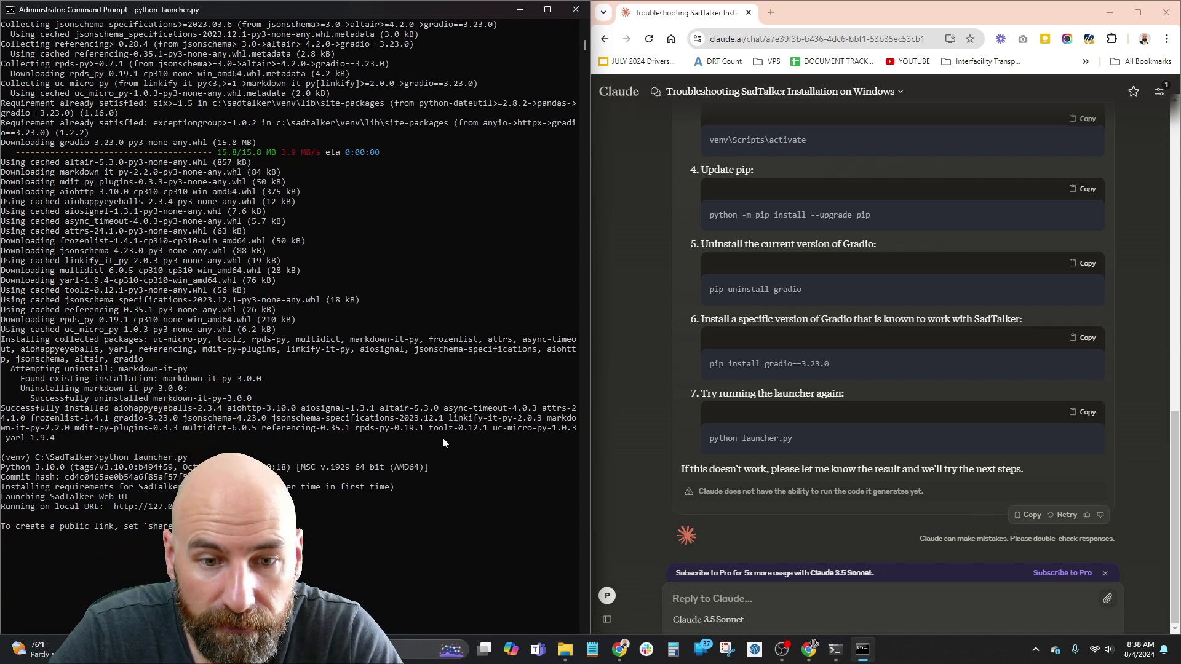
scroll(443, 442, "down", 1)
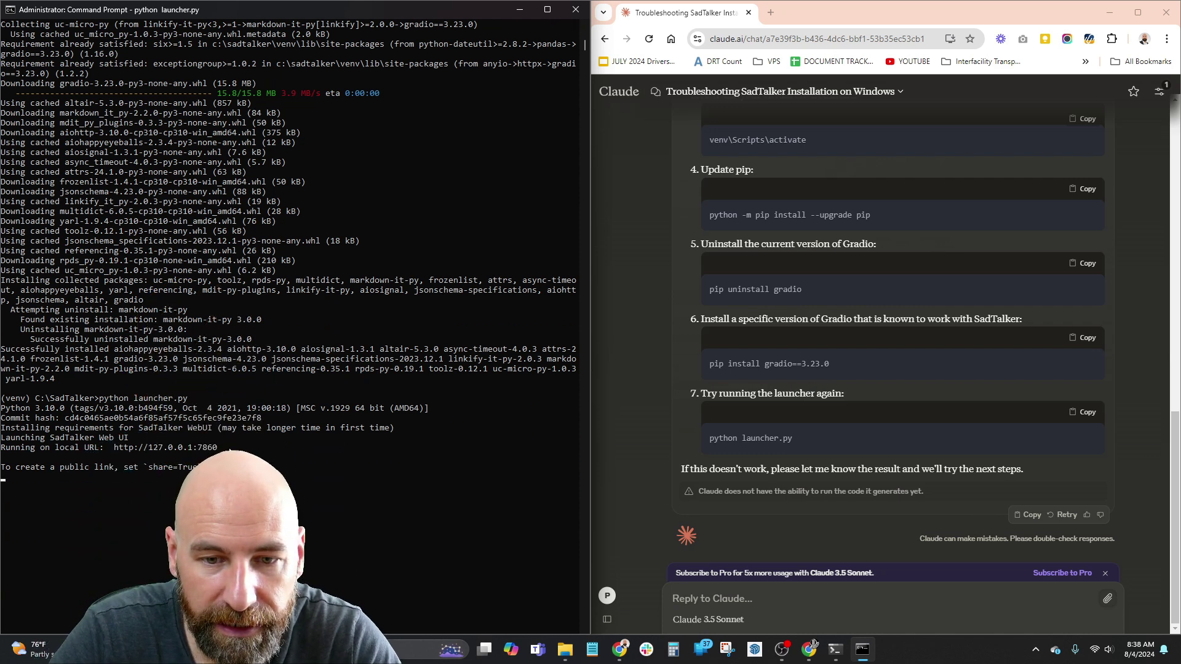
left_click_drag(231, 448, 160, 449)
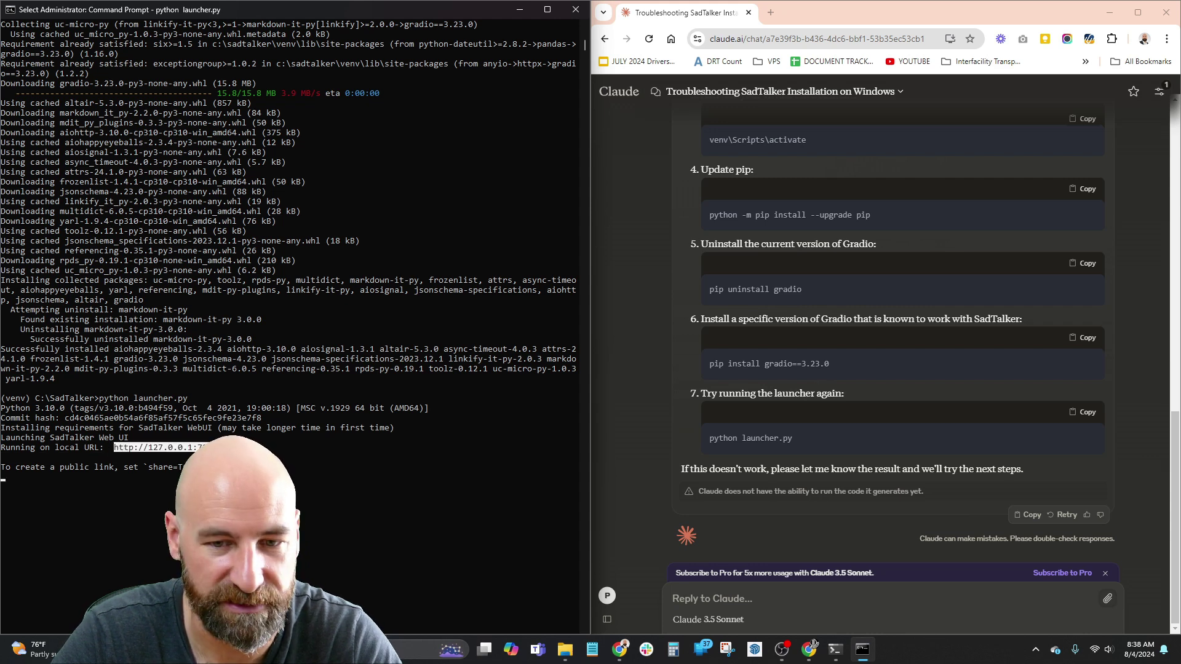
key("ctrl+c")
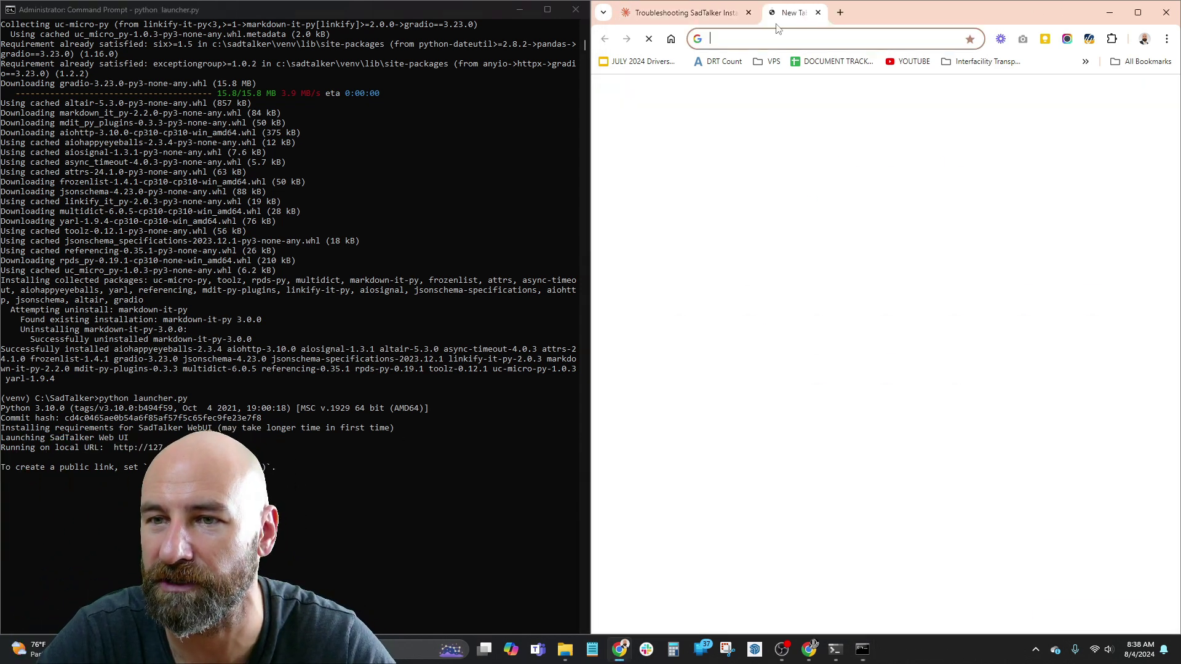
left_click(770, 13)
left_click(783, 36)
key("ctrl+v")
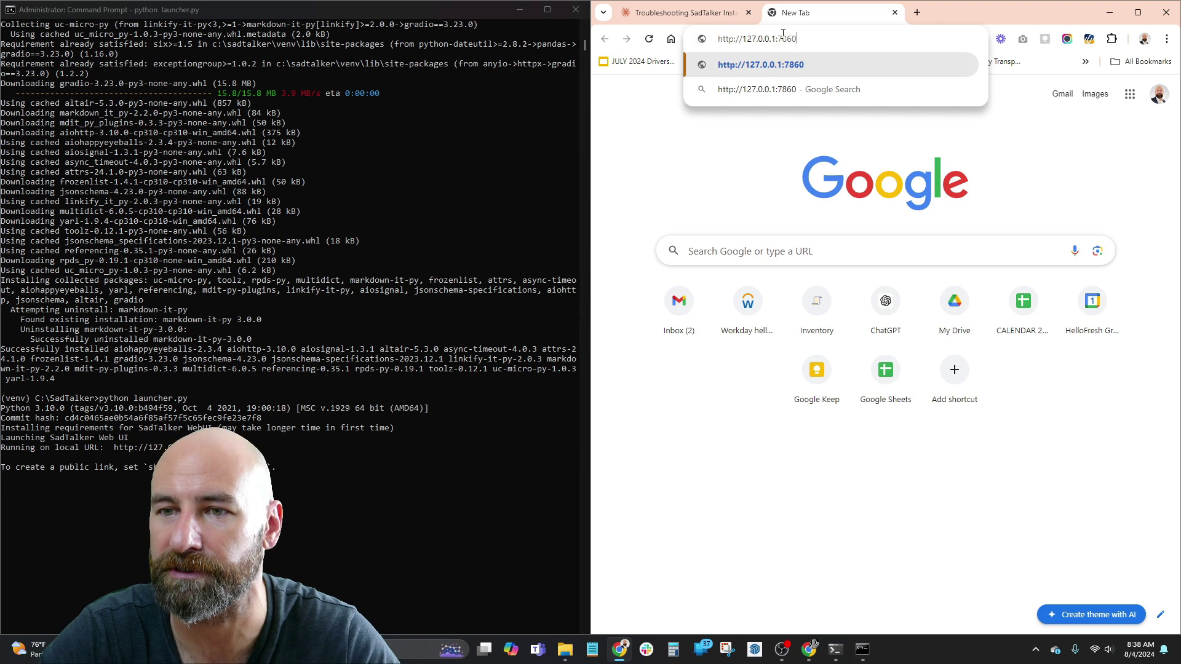
key("Return")
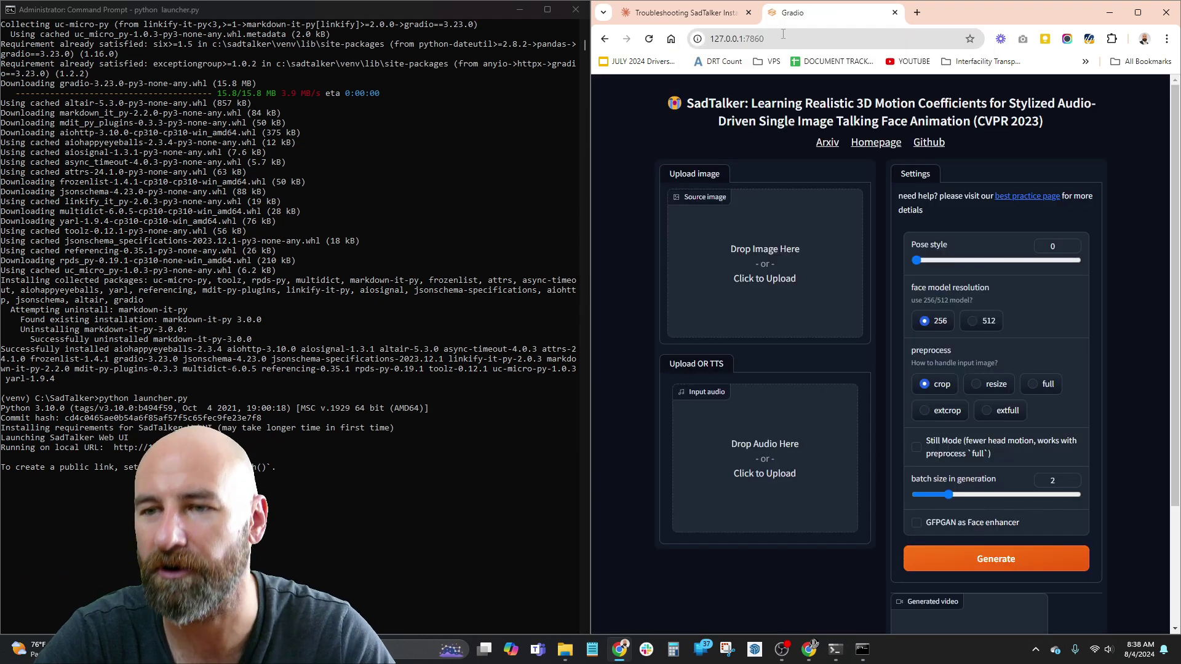